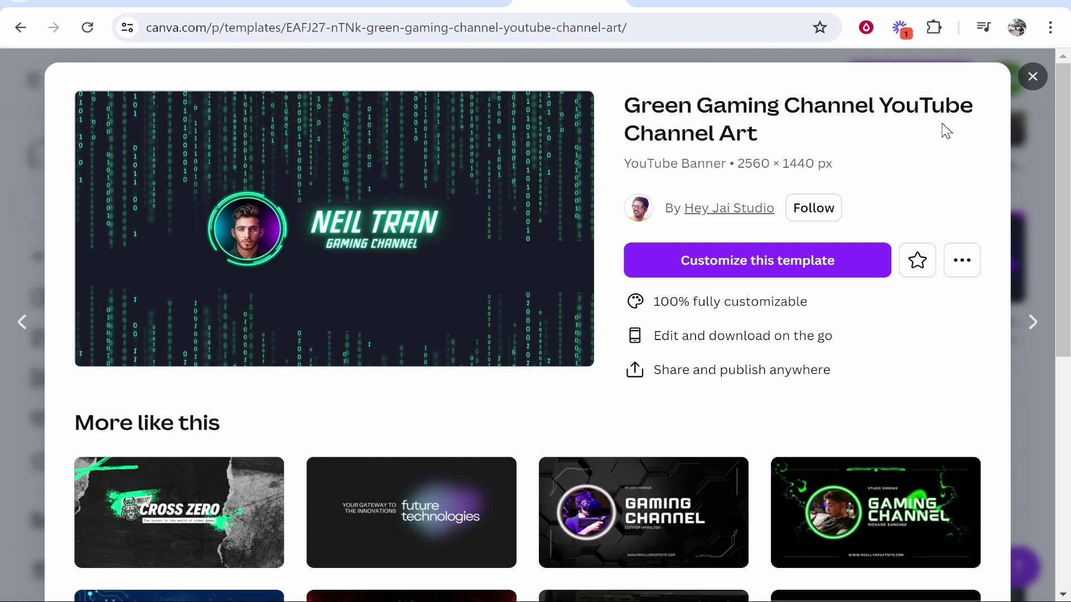
# Close the gaming preview, return Home and list all 4,599 'youtube banner' templates.
pyautogui.click(1032, 77)
pyautogui.click(89, 100)
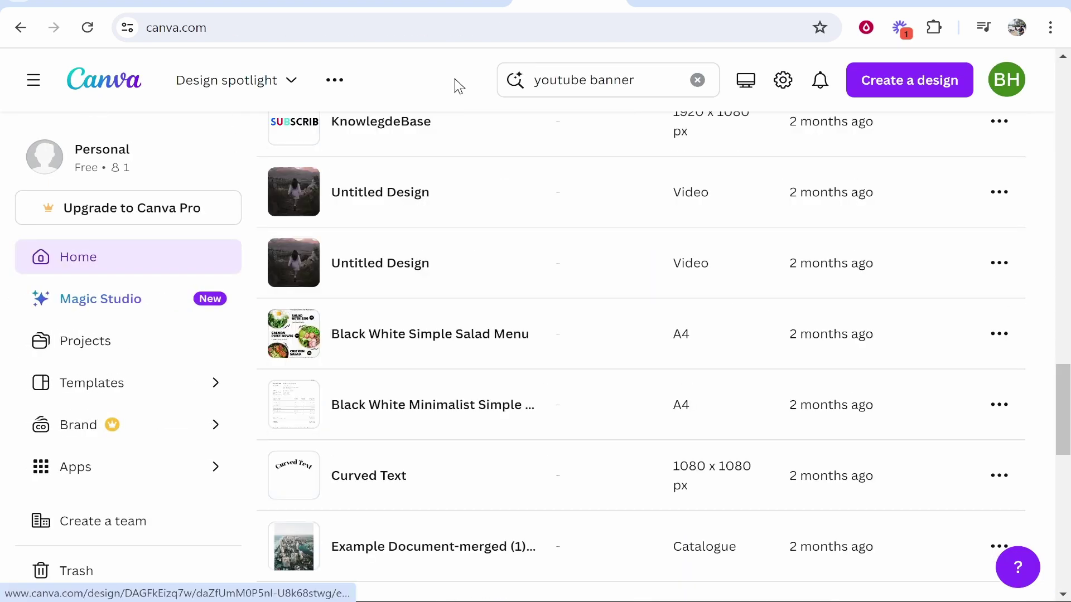
pyautogui.scroll(15, 476, 248)
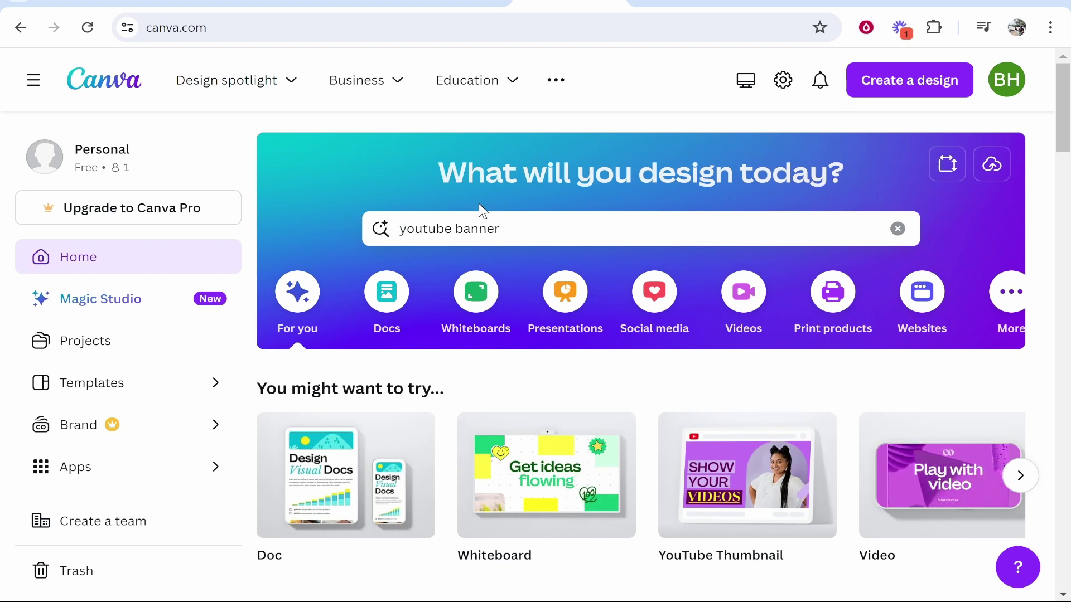
pyautogui.tripleClick(517, 219)
pyautogui.click(569, 223)
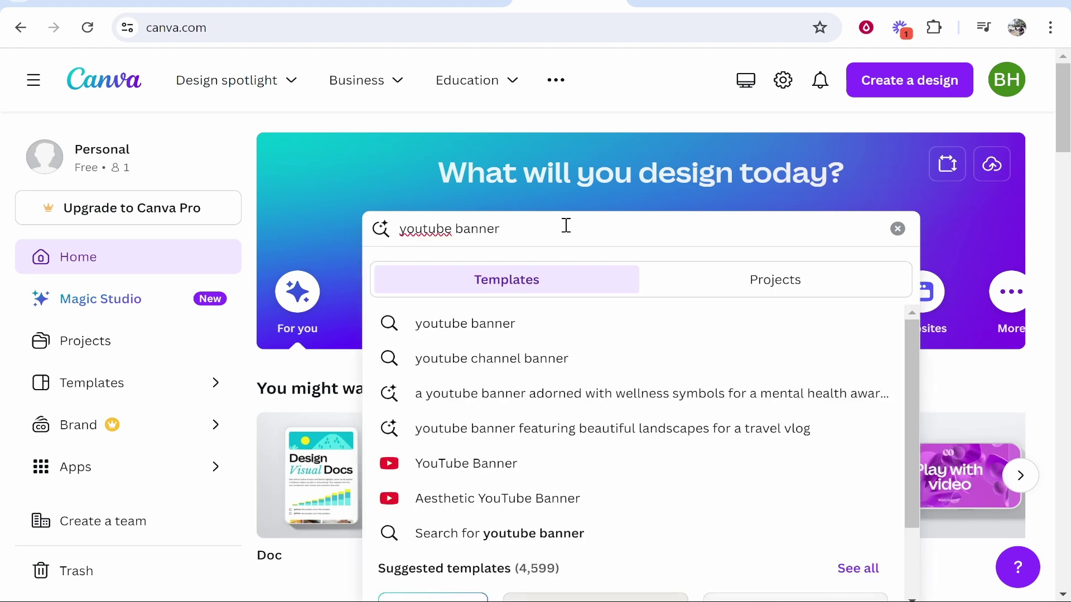
pyautogui.scroll(-2, 490, 479)
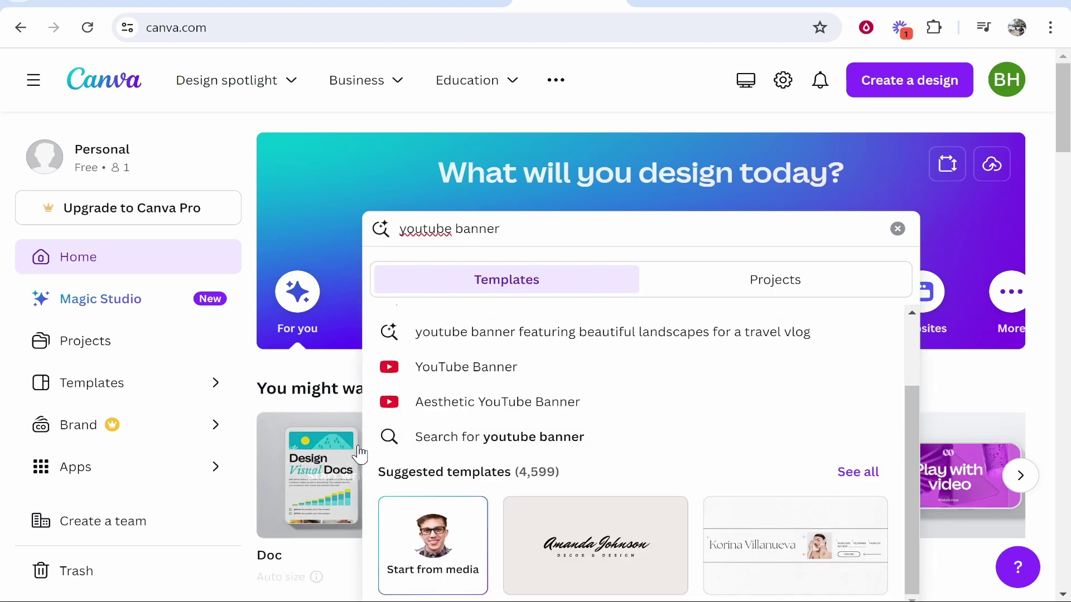
pyautogui.click(867, 473)
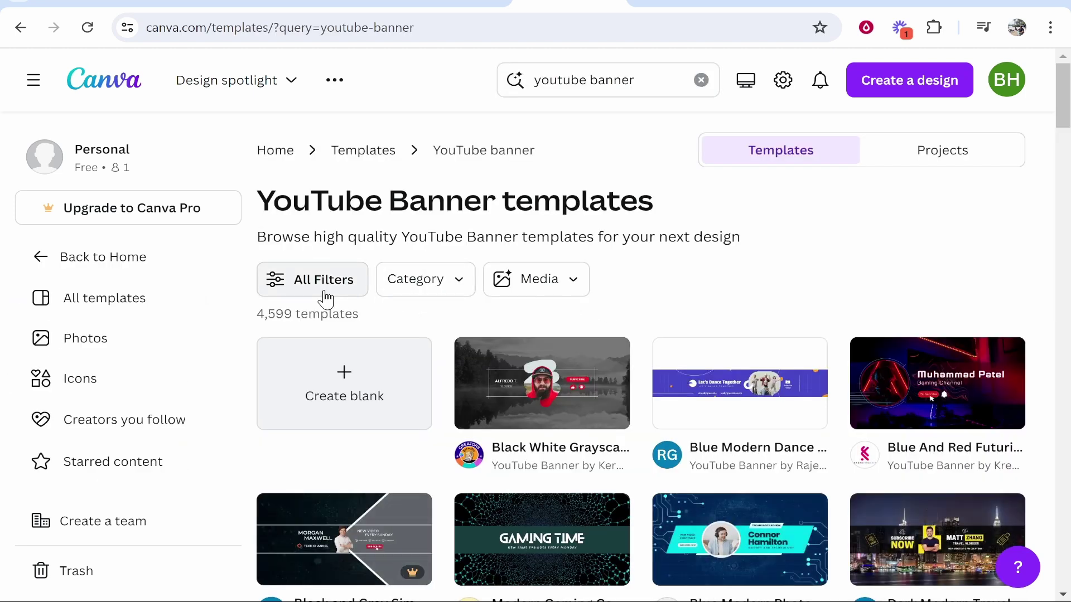
# Apply a Free price filter, cutting the YouTube Banner results to 1,478 templates.
pyautogui.click(333, 286)
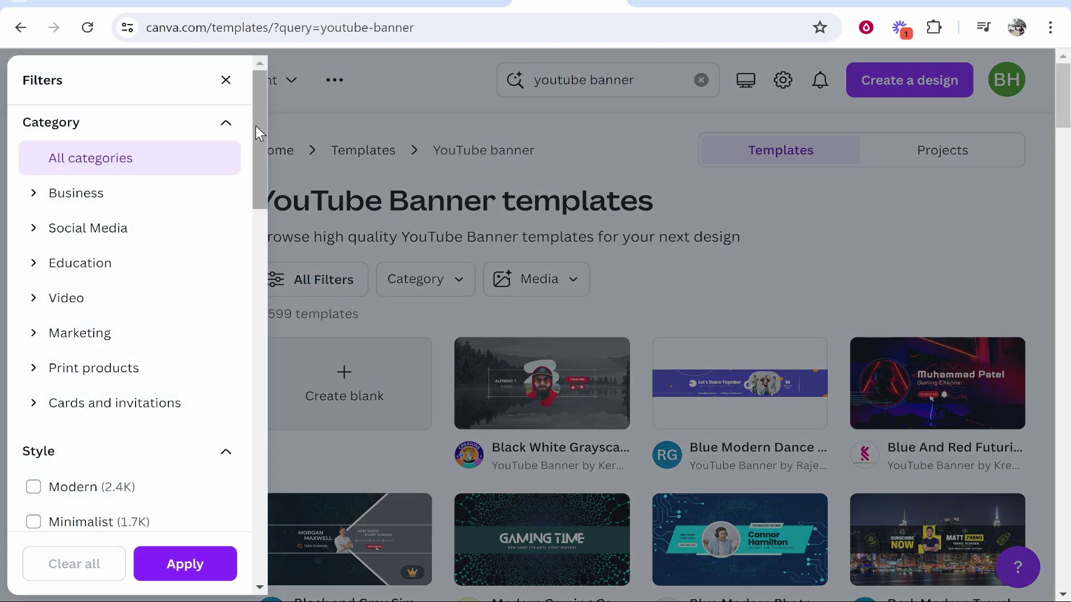
pyautogui.moveTo(256, 96); pyautogui.dragTo(328, 494)
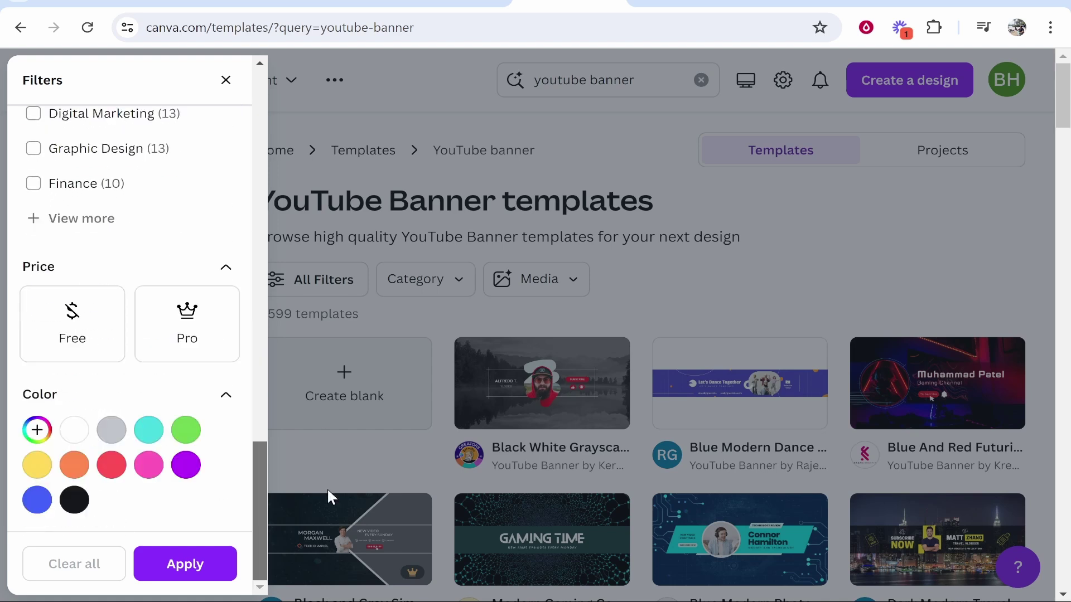
pyautogui.click(82, 348)
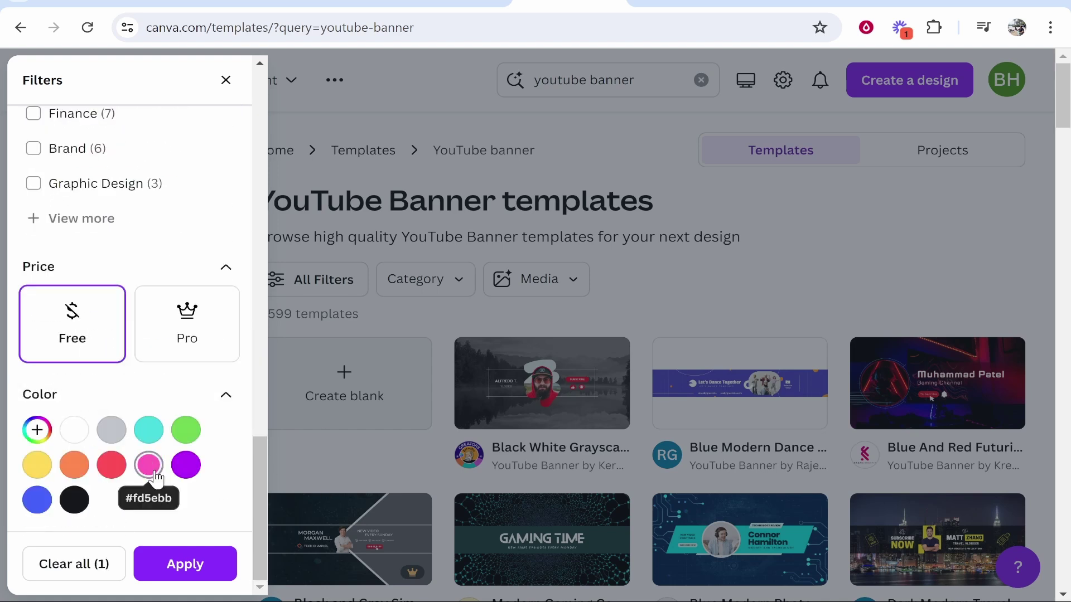
pyautogui.click(194, 574)
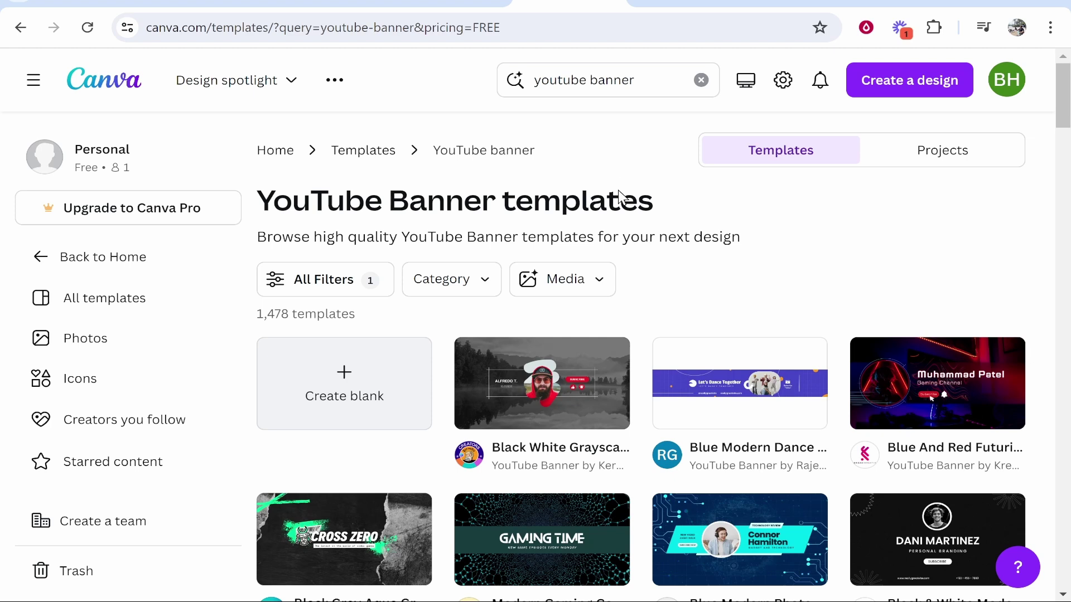
# Compare DocHipo's 1546 × 423 px safe-area diagram with a live YouTube channel banner.
pyautogui.hotkey('ctrl', 'Tab')
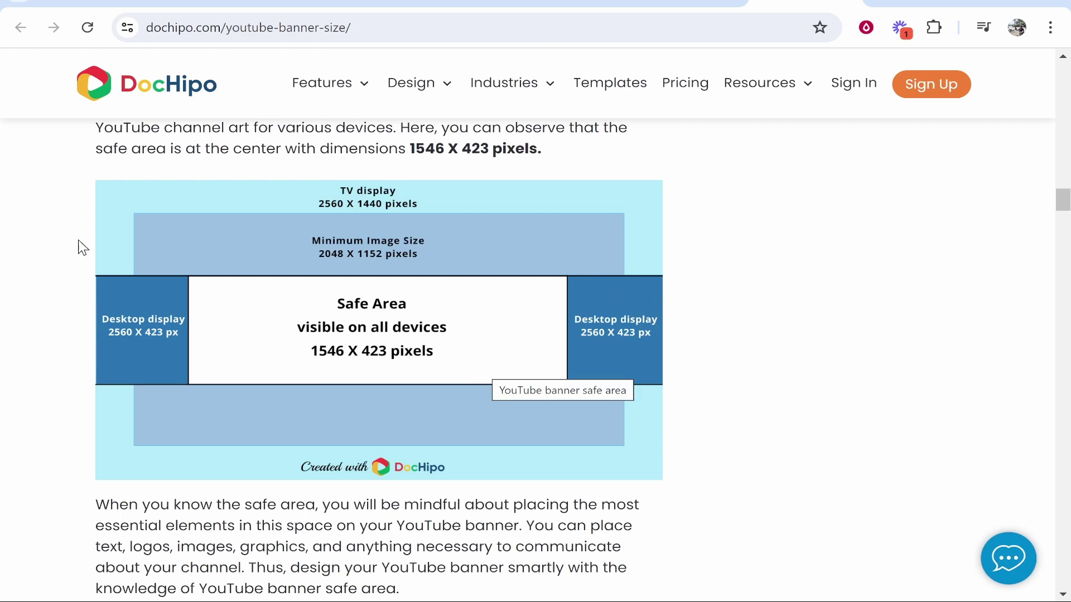
pyautogui.click(451, 8)
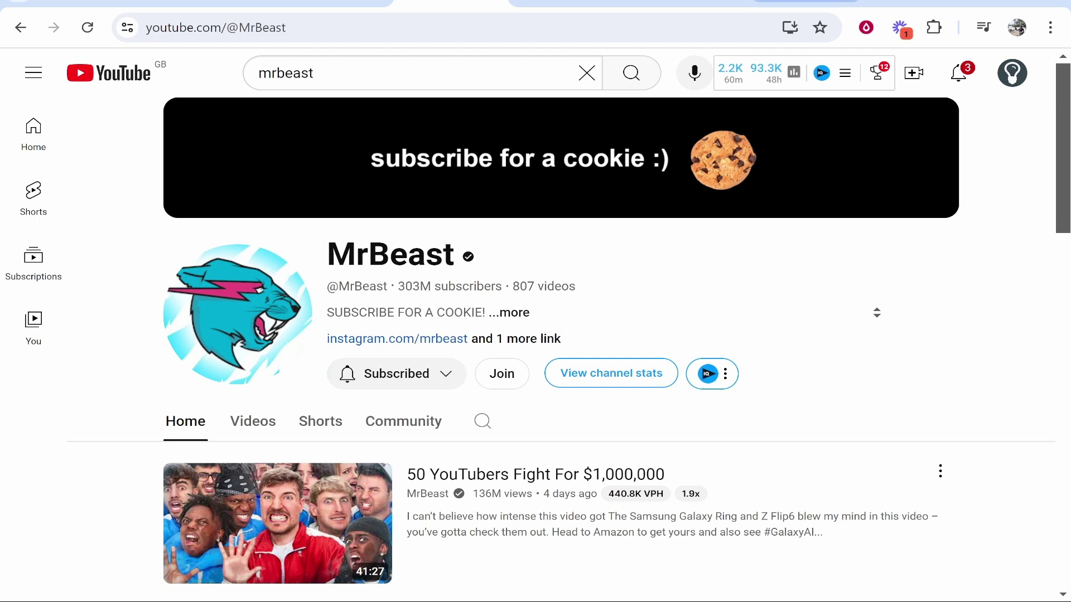
pyautogui.click(805, 6)
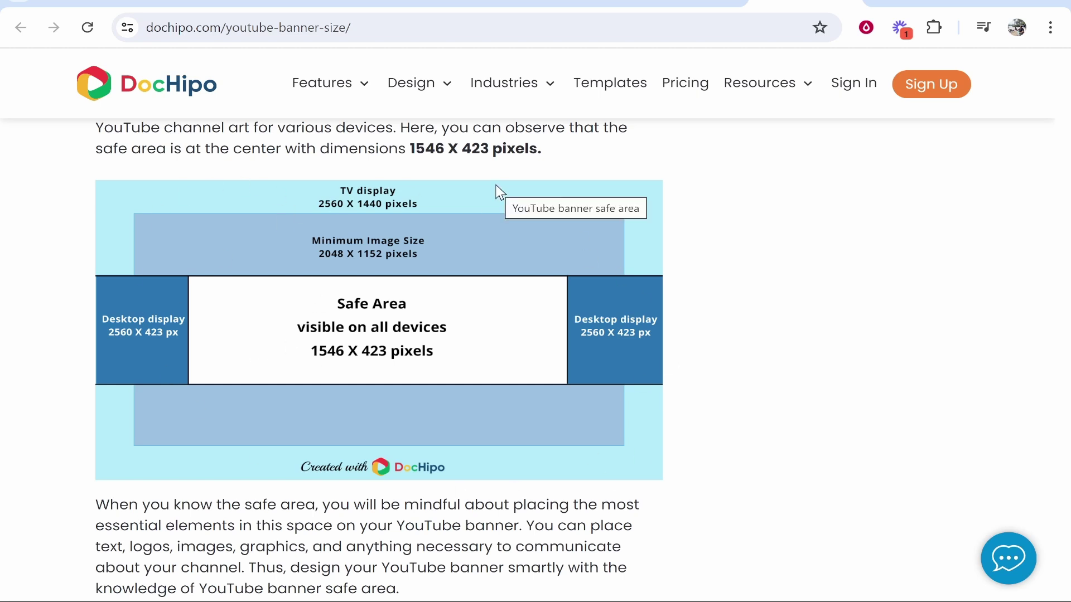
# Browse the free templates and preview the Beige Black Minimalist Elegant Lifestyle Blog banner.
pyautogui.click(568, 1)
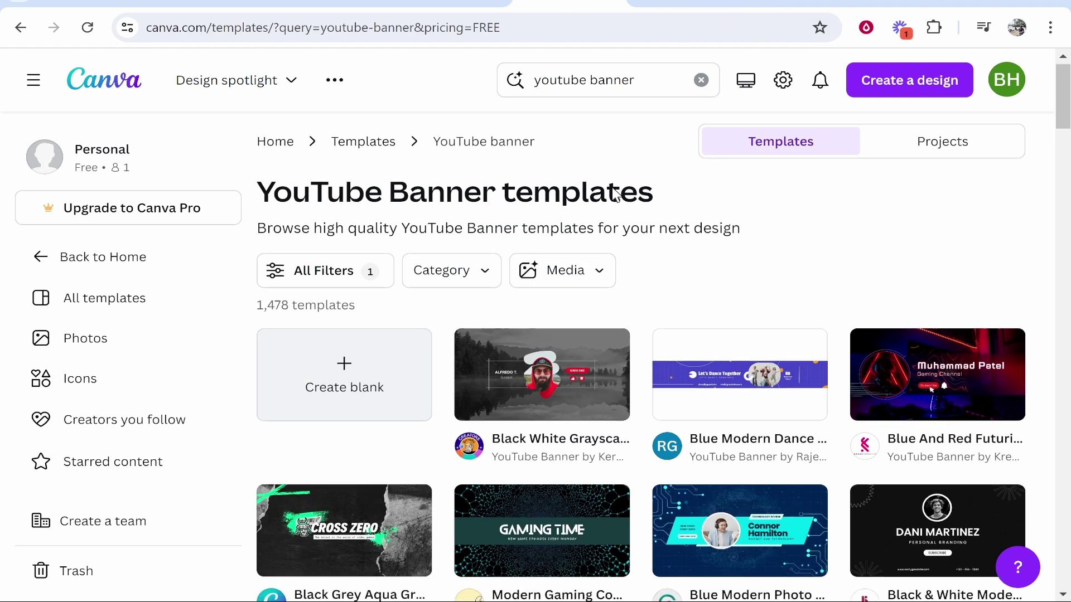
pyautogui.scroll(-2, 544, 275)
pyautogui.scroll(-3, 543, 275)
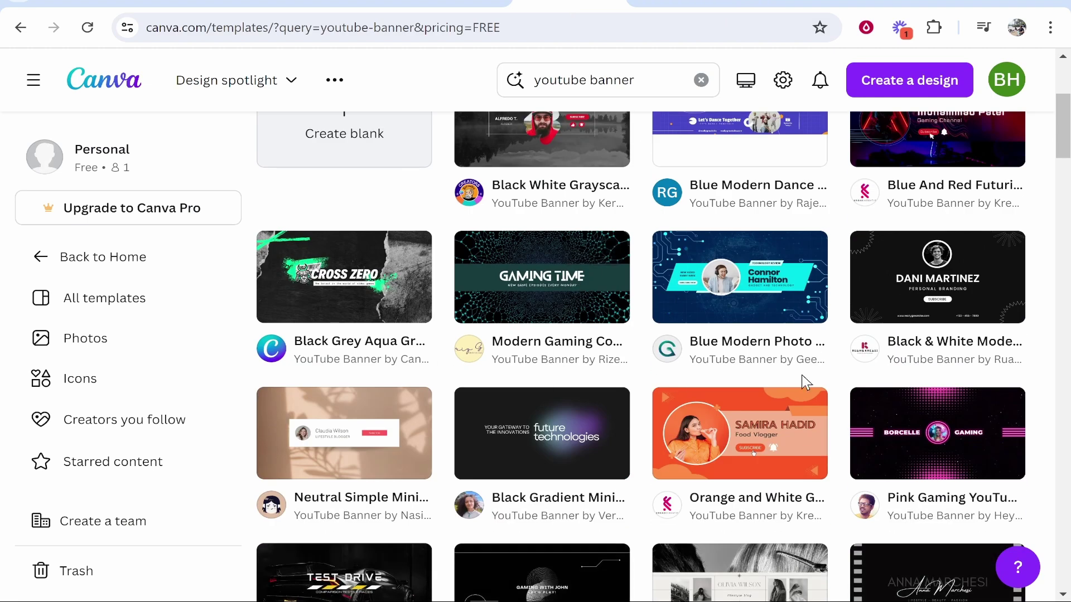
pyautogui.scroll(-2, 792, 396)
pyautogui.scroll(6, 669, 440)
pyautogui.scroll(-3, 686, 401)
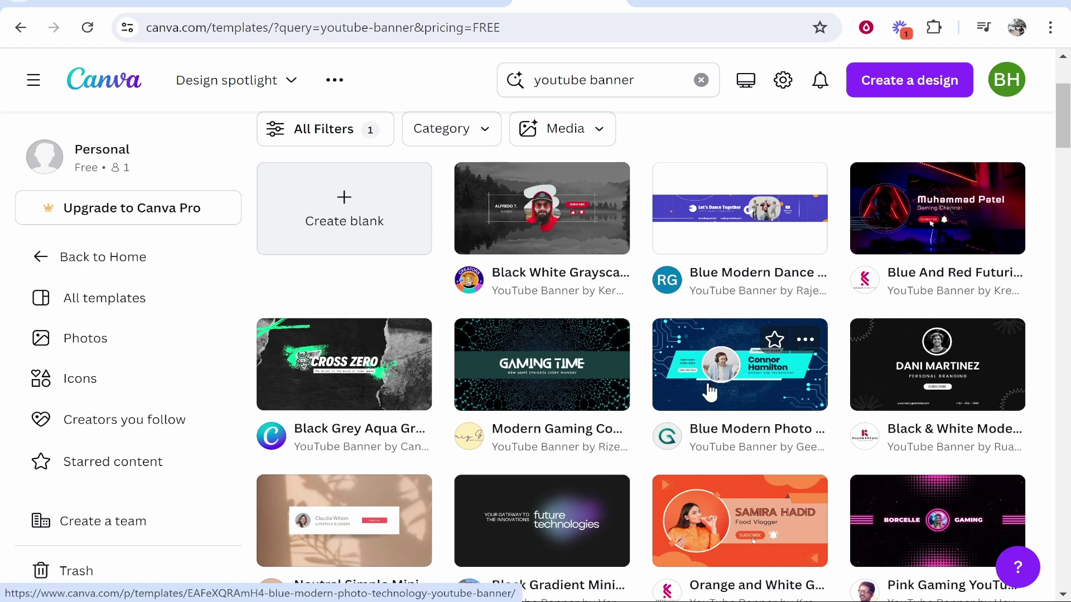
pyautogui.scroll(-12, 708, 396)
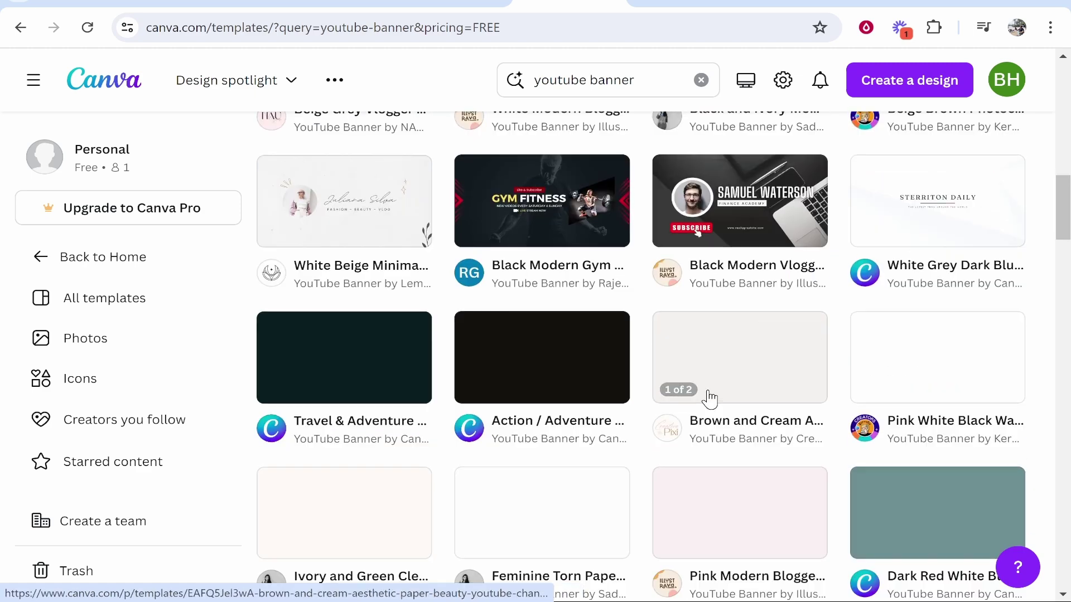
pyautogui.scroll(6, 708, 395)
pyautogui.scroll(1, 777, 371)
pyautogui.click(718, 343)
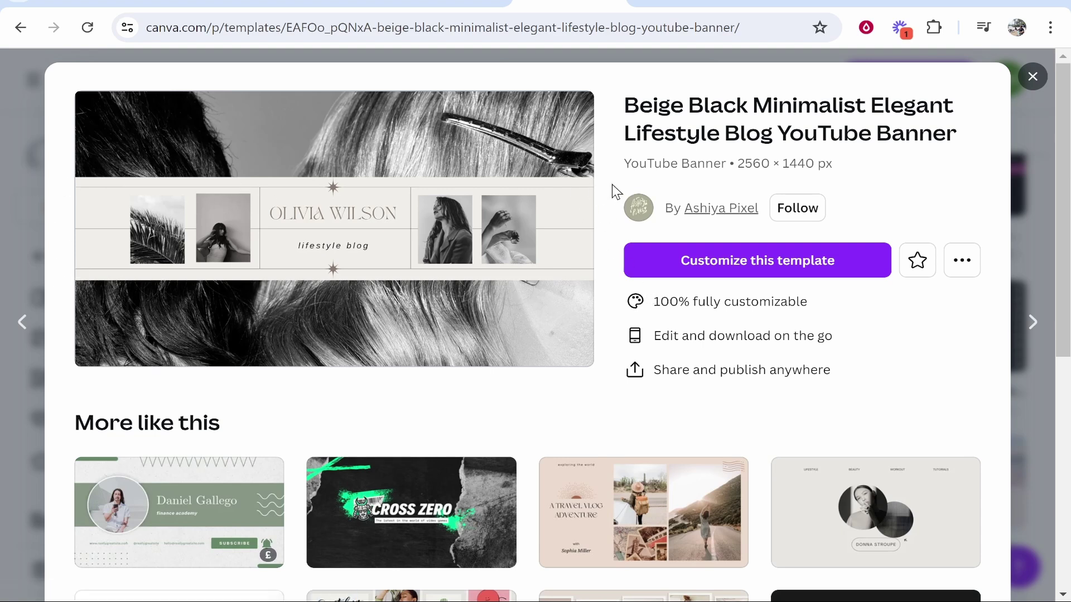
# Recheck the safe-area guide, then open the lifestyle blog template as an editable design.
pyautogui.click(828, 2)
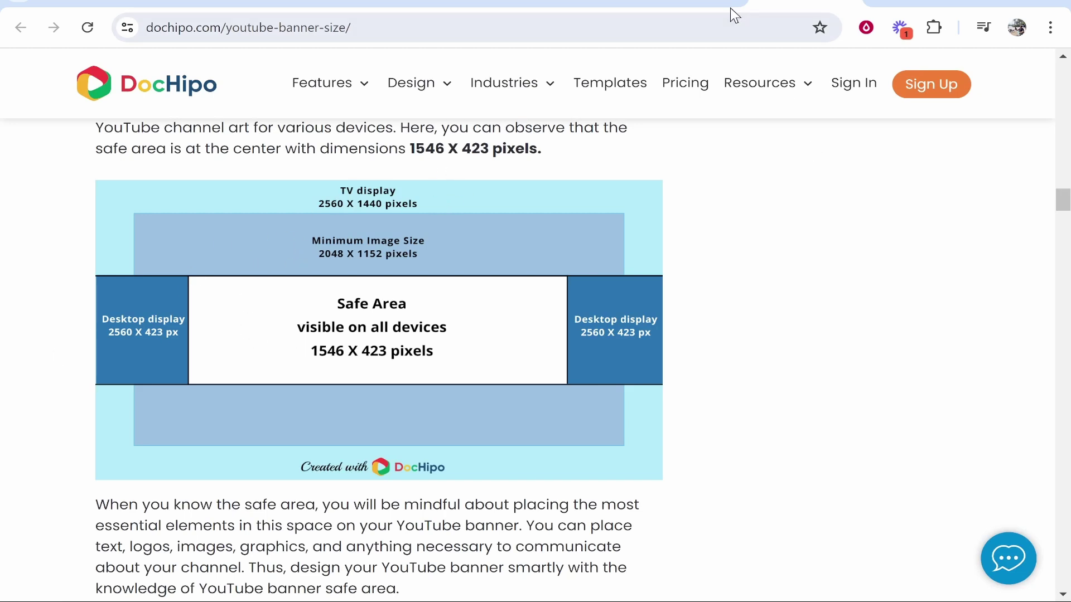
pyautogui.click(569, 2)
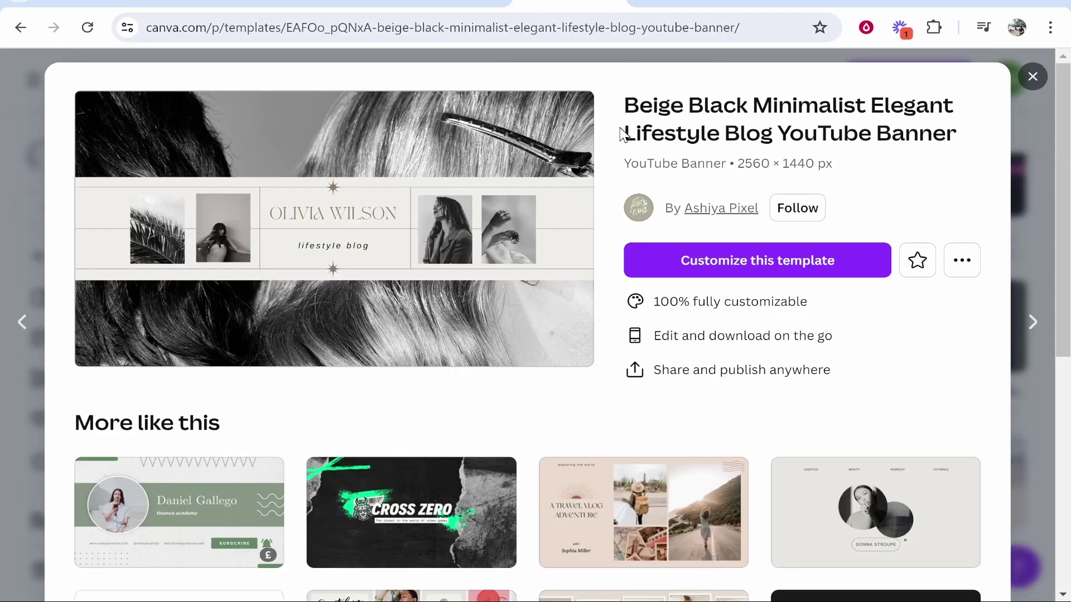
pyautogui.click(781, 263)
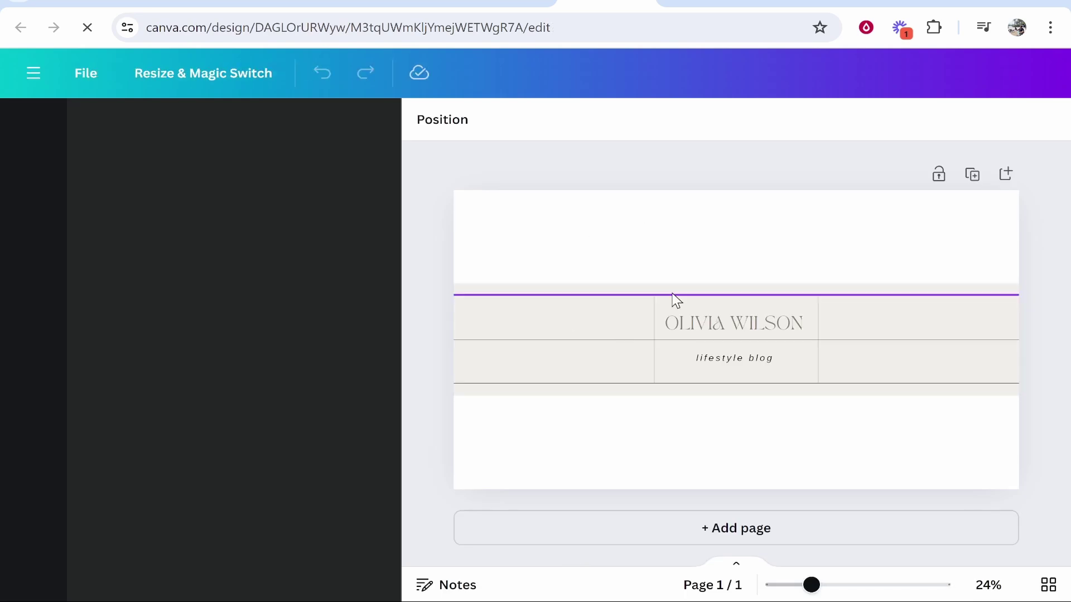
# Delete the palm-leaf photo, the second small photo, their frames and the title text from the band.
pyautogui.click(498, 296)
pyautogui.click(977, 389)
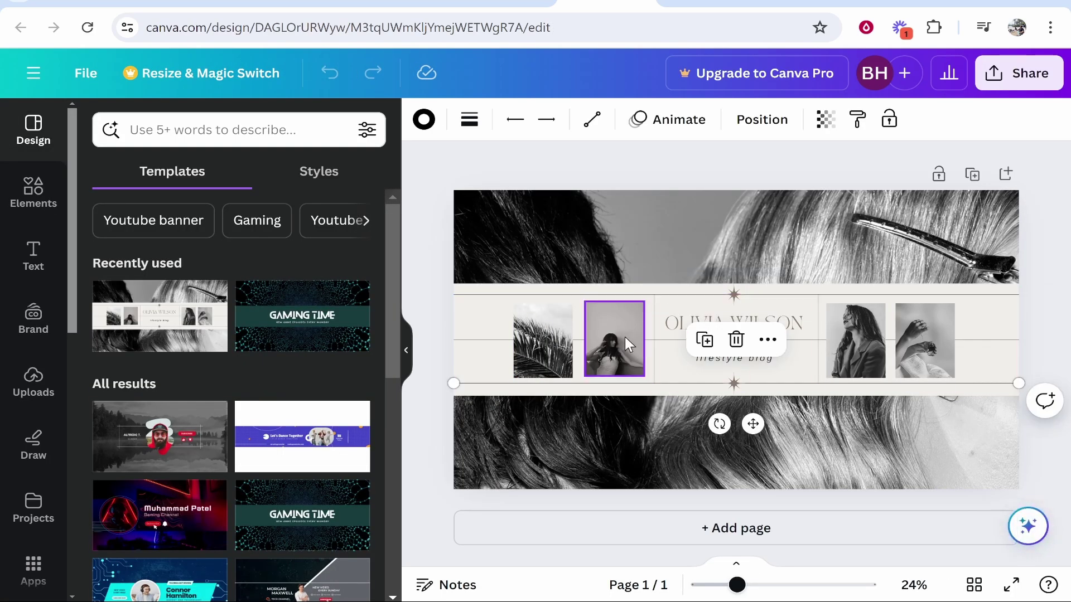
pyautogui.click(513, 293)
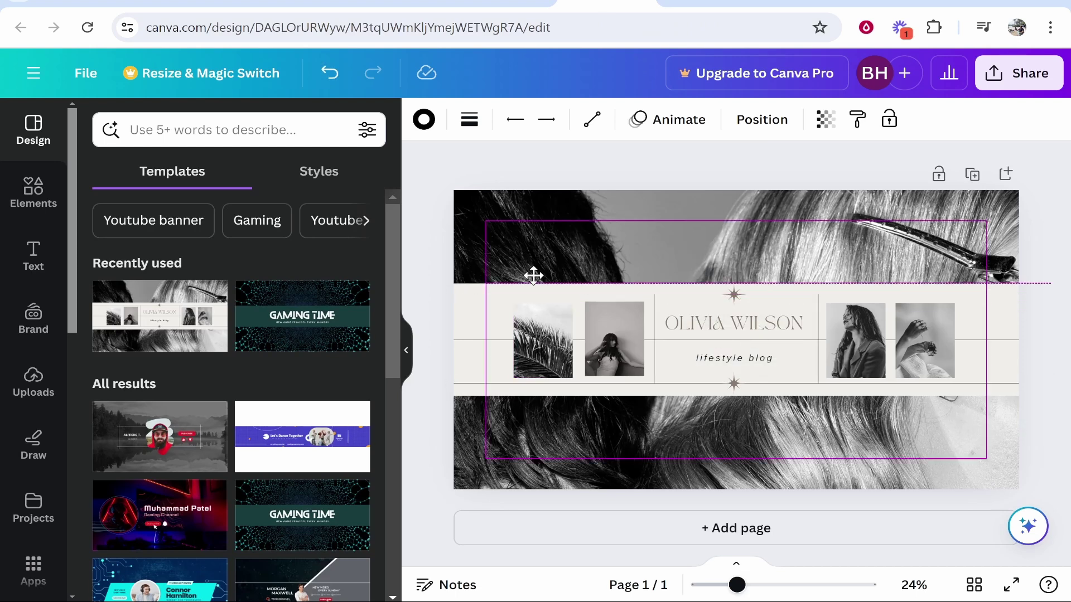
pyautogui.click(552, 329)
pyautogui.press('Delete')
pyautogui.click(614, 342)
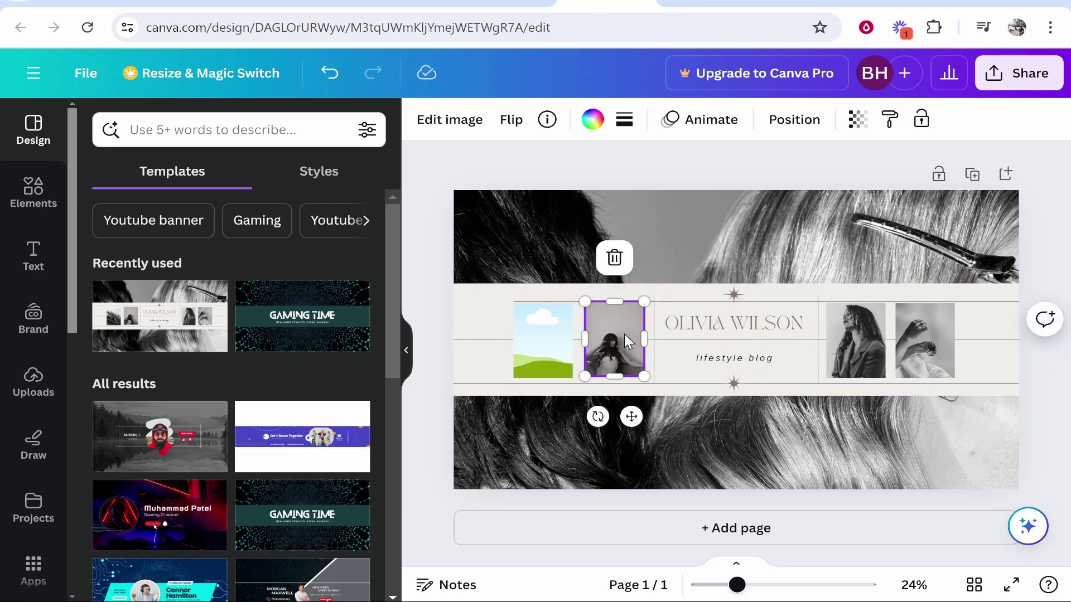
pyautogui.press('Delete')
pyautogui.press('Delete')
pyautogui.click(545, 338)
pyautogui.press('Delete')
pyautogui.click(699, 329)
pyautogui.press('Delete')
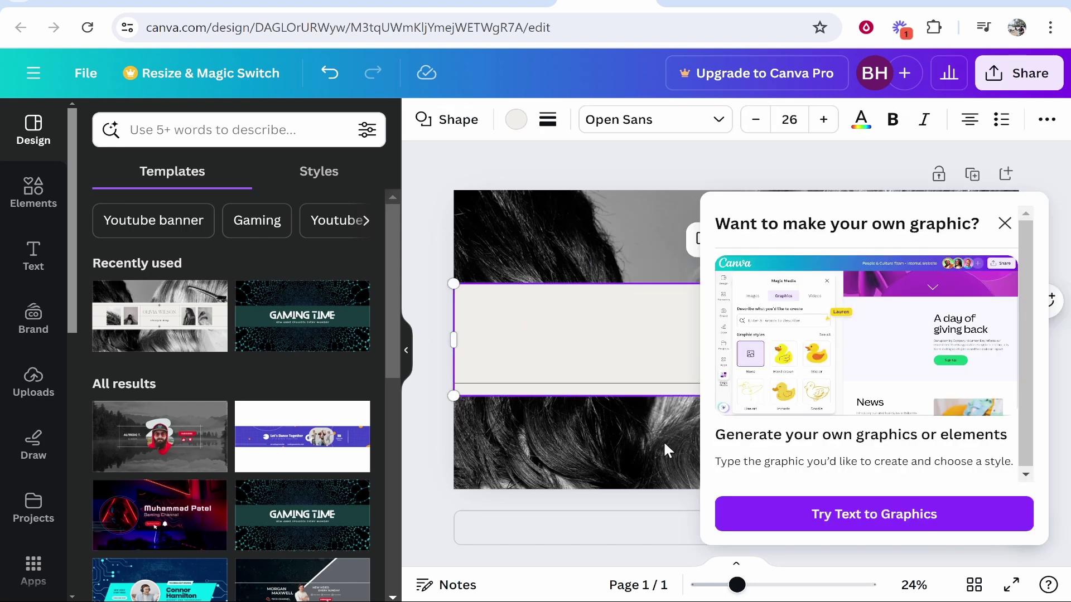
pyautogui.click(787, 409)
# Delete the star ornament on the lower divider plus the remaining small photo and empty frame.
pyautogui.click(733, 383)
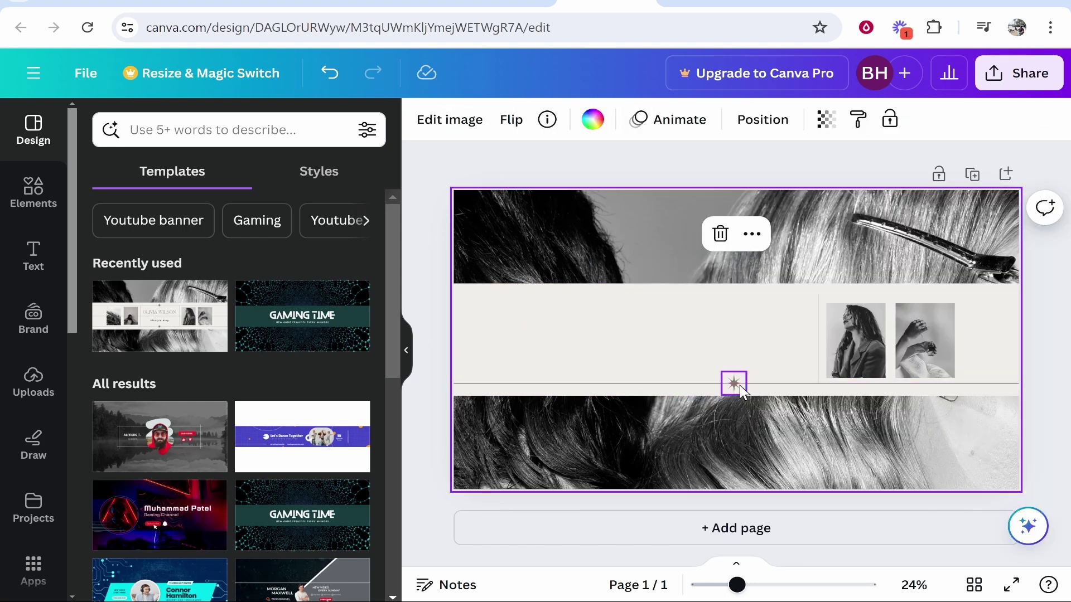
pyautogui.press('Delete')
pyautogui.click(829, 346)
pyautogui.press('Delete')
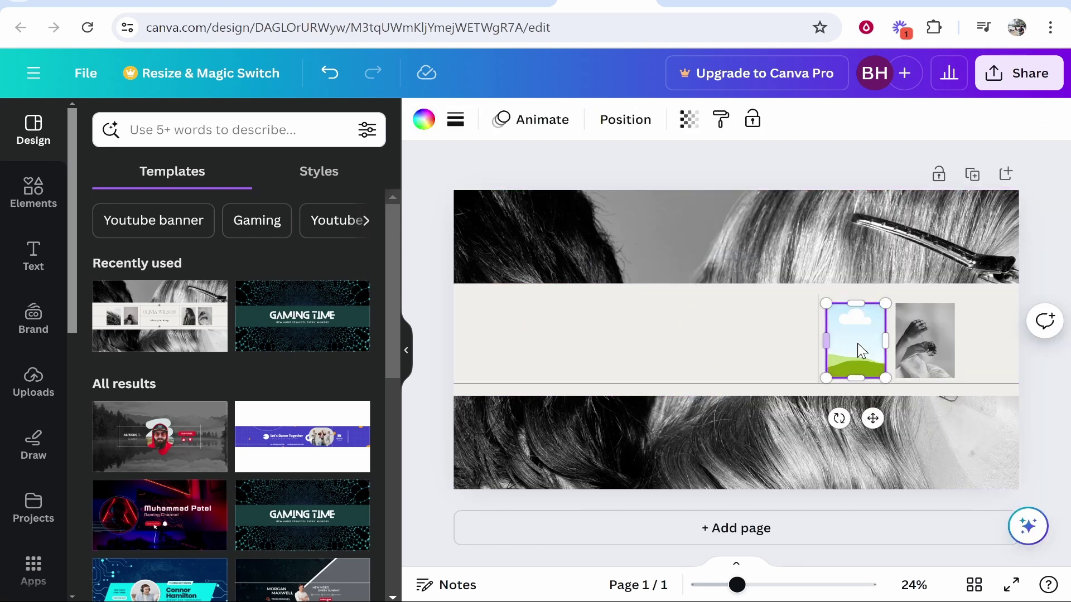
pyautogui.press('Delete')
pyautogui.click(626, 334)
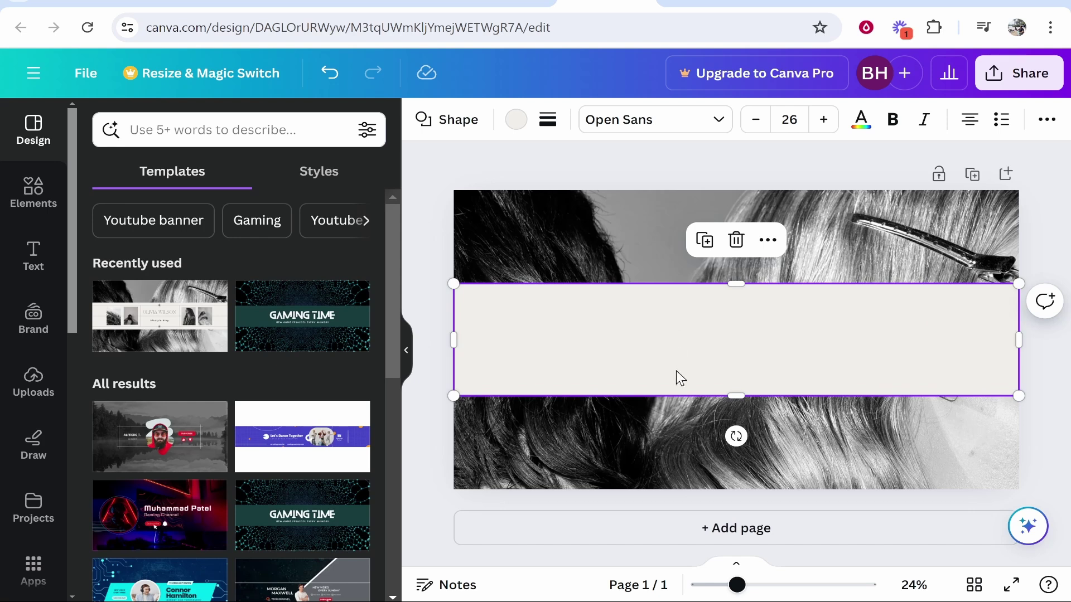
# Start a second design from the Black & Yellow Modern Automotive YouTube banner template.
pyautogui.click(523, 3)
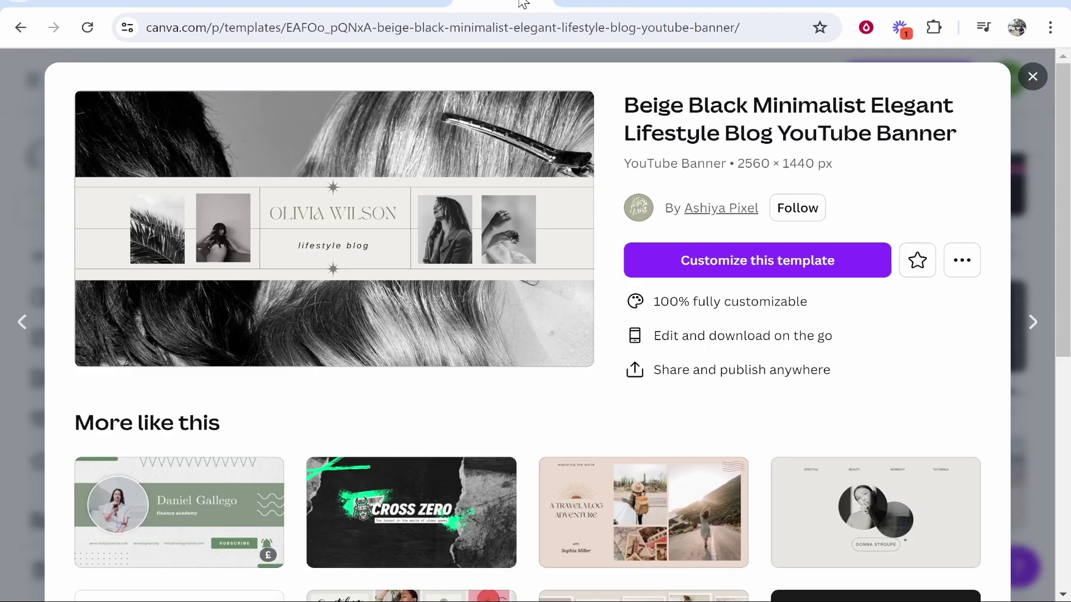
pyautogui.click(1031, 79)
pyautogui.scroll(3, 474, 471)
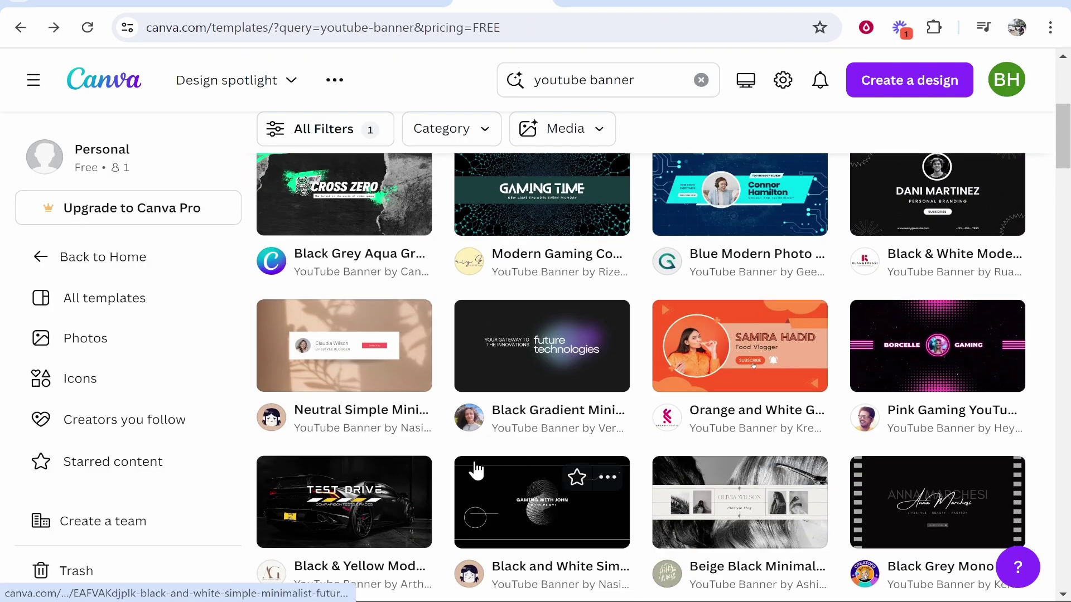
pyautogui.scroll(-2, 360, 510)
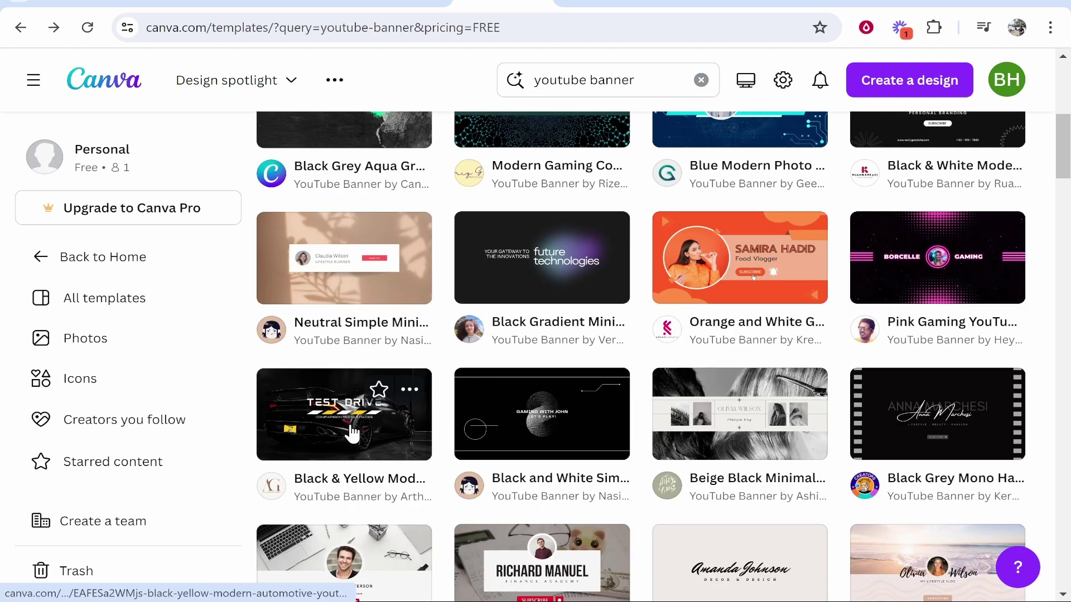
pyautogui.click(333, 429)
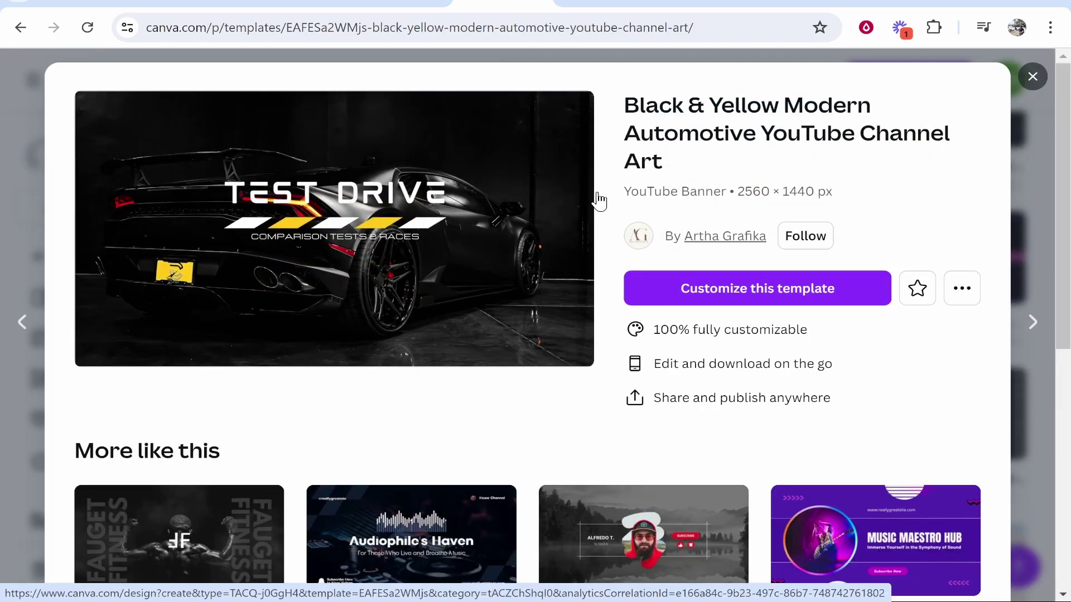
pyautogui.click(692, 286)
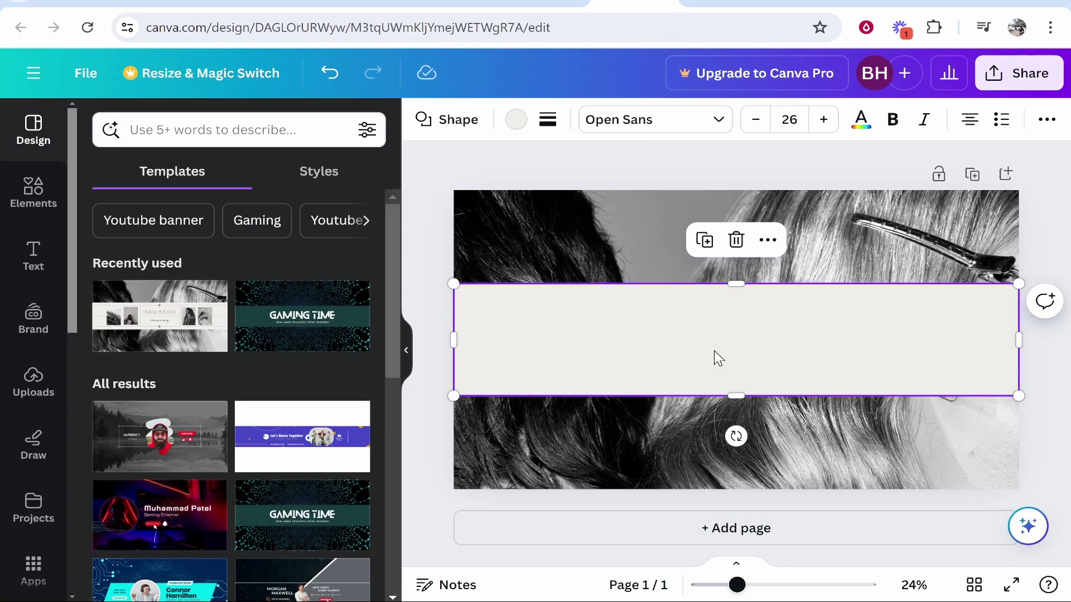
# Copy the plain beige band and paste it over the car banner's TEST DRIVE area.
pyautogui.rightClick(759, 334)
pyautogui.click(824, 187)
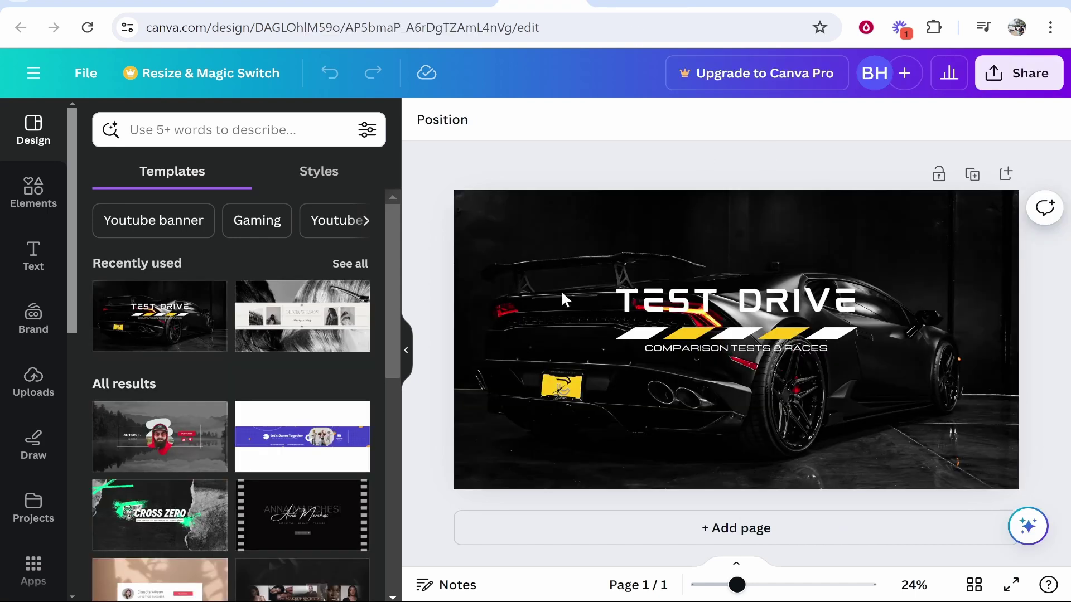
pyautogui.rightClick(561, 290)
pyautogui.click(648, 296)
pyautogui.click(848, 422)
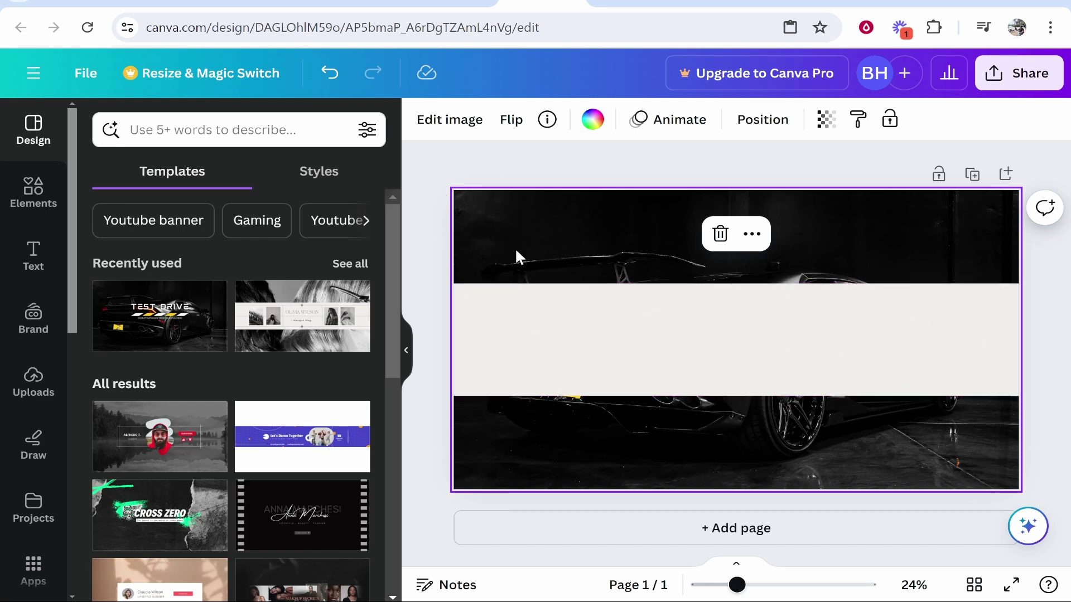
# Show rulers and guides, placing horizontal guides at the band's top (450) and bottom edges.
pyautogui.click(101, 78)
pyautogui.click(192, 304)
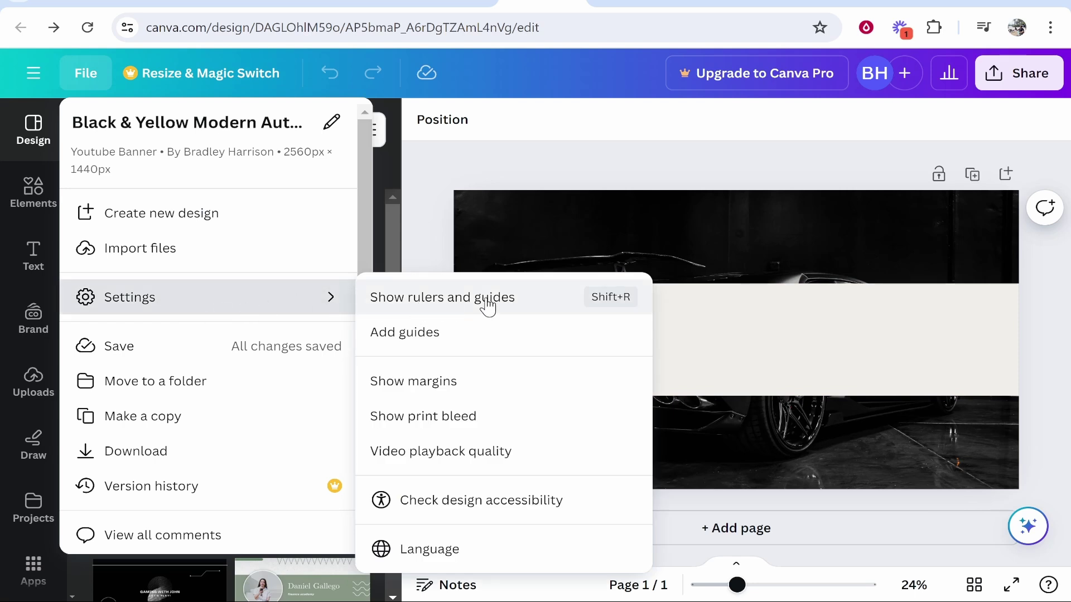
pyautogui.click(417, 311)
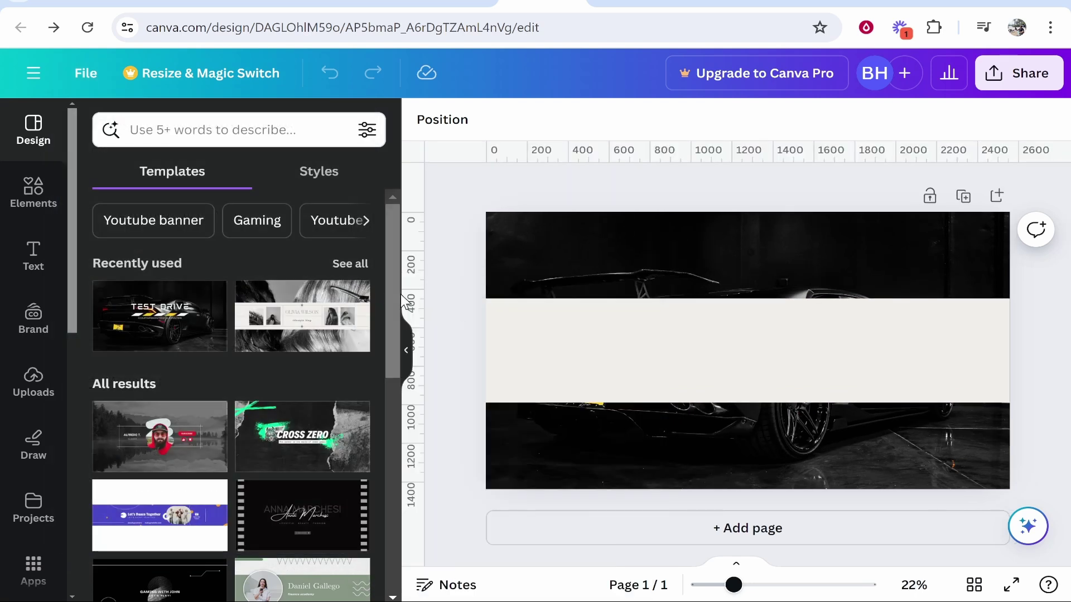
pyautogui.moveTo(553, 152); pyautogui.dragTo(546, 298)
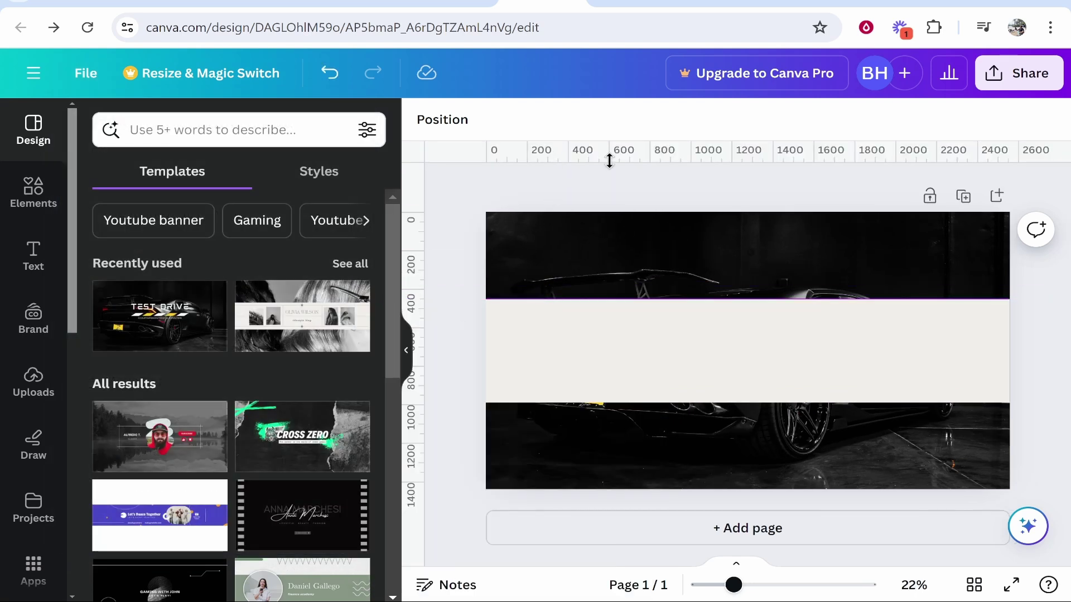
pyautogui.moveTo(607, 154); pyautogui.dragTo(581, 403)
# Delete the beige band to reveal TEST DRIVE, then compare against the safe-area guide and a channel banner.
pyautogui.click(631, 363)
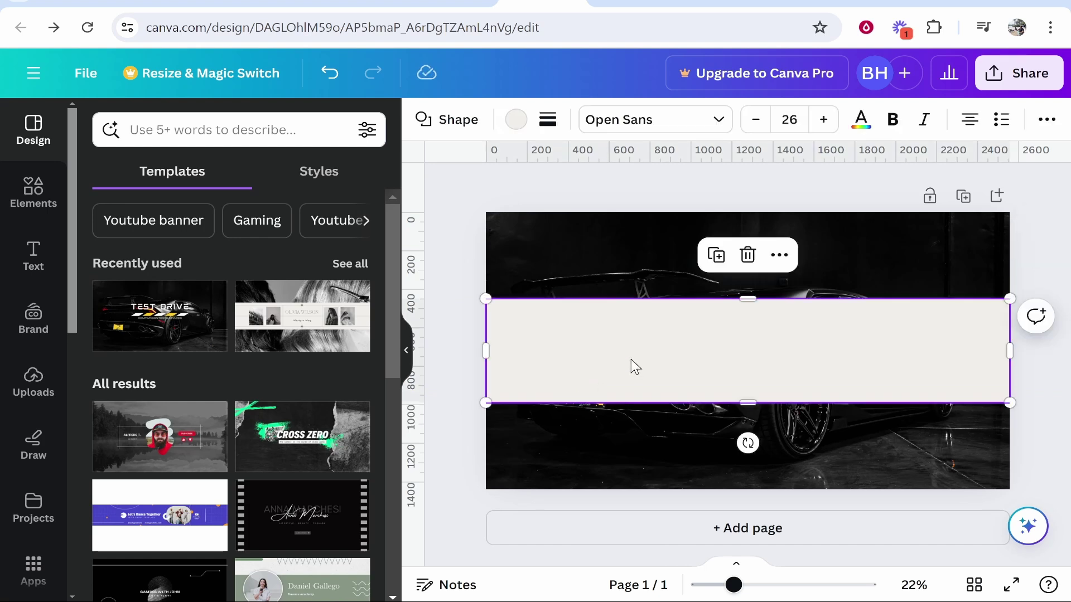
pyautogui.press('Delete')
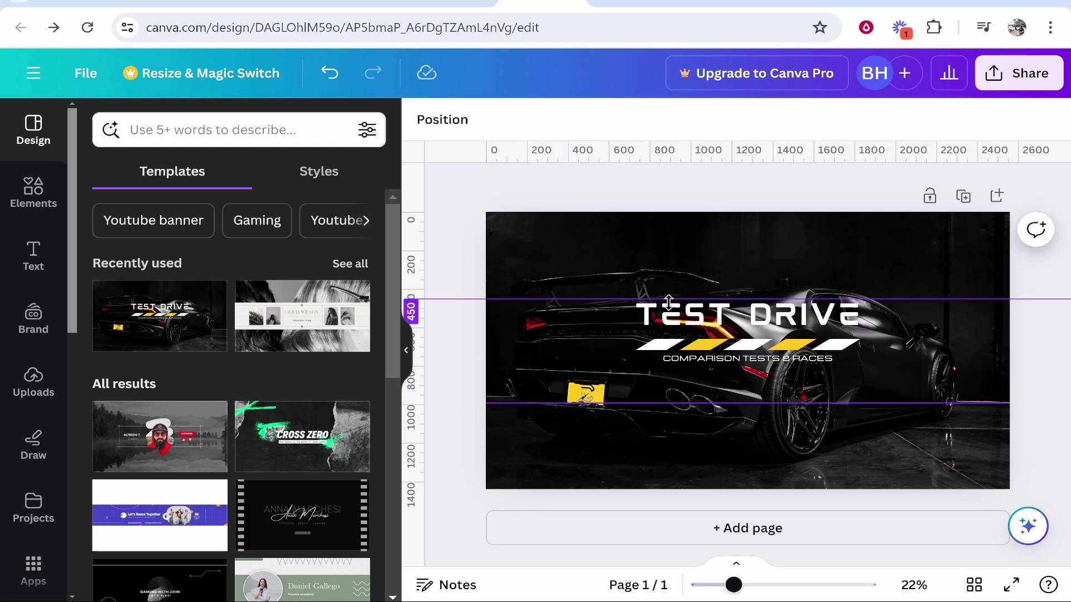
pyautogui.click(666, 333)
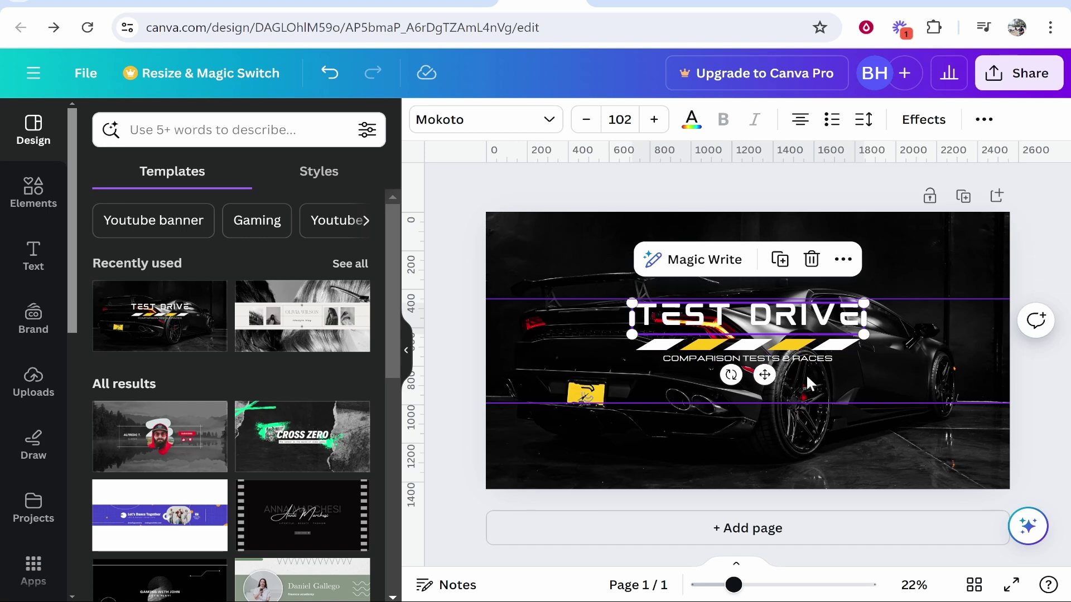
pyautogui.click(915, 271)
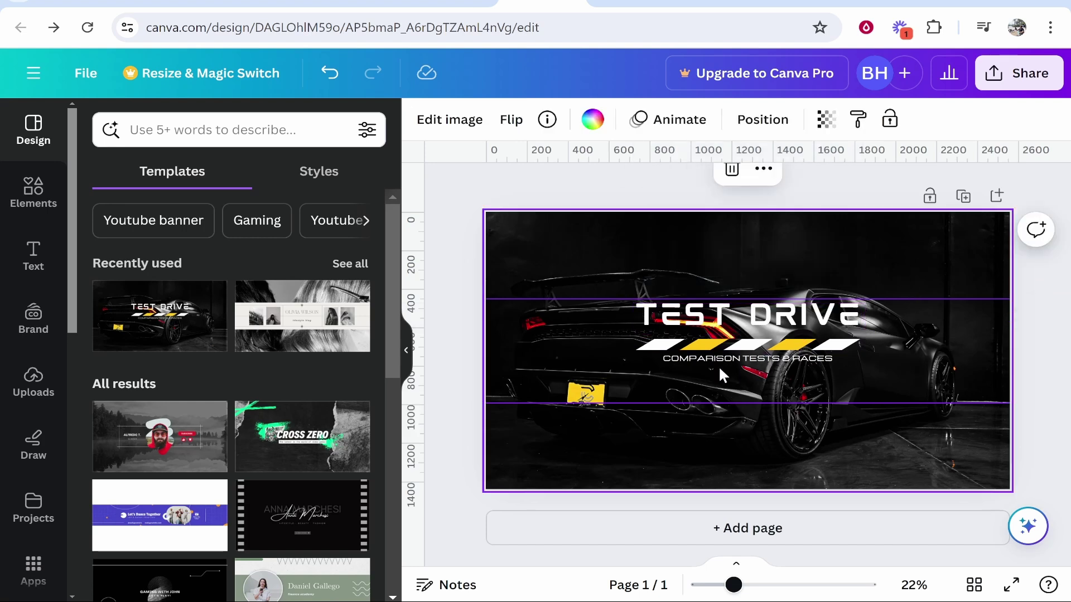
pyautogui.click(817, 2)
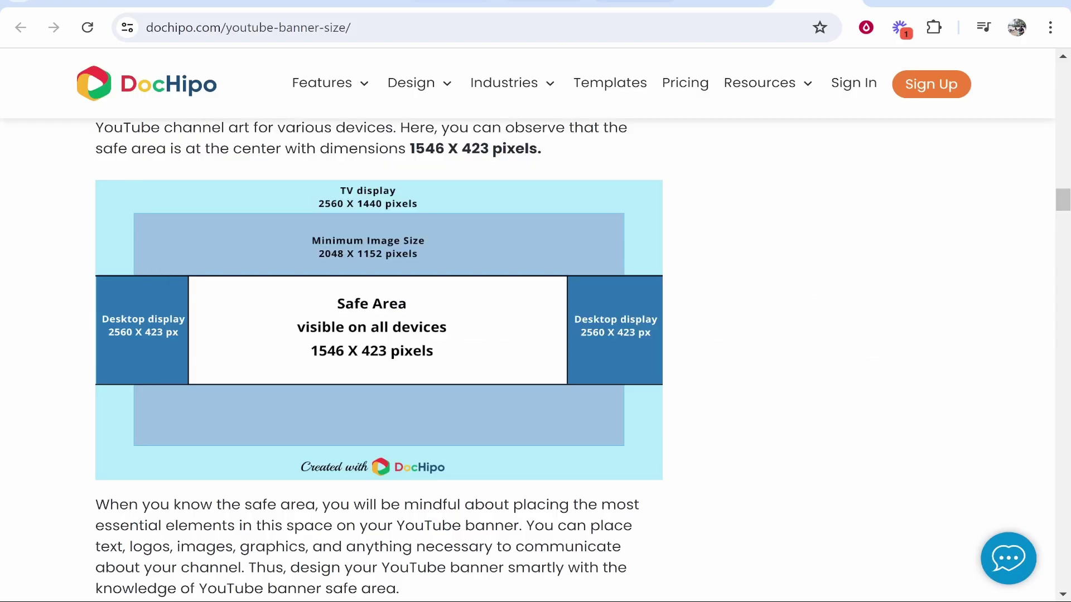
pyautogui.click(428, 4)
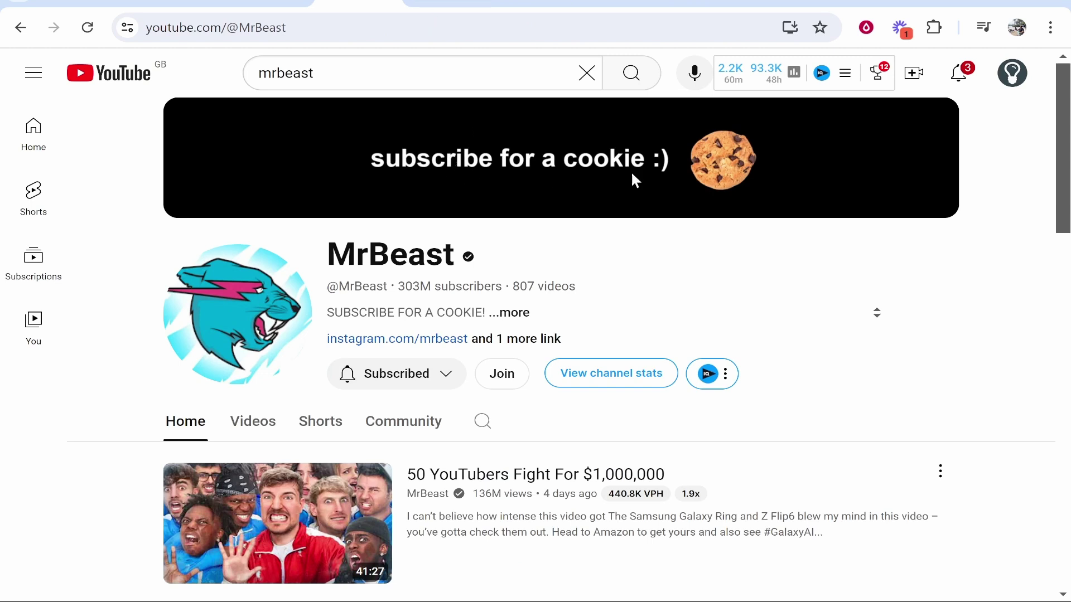
# Move the TEST DRIVE title, striped bar and COMPARISON TESTS & RACES subtitle lower between the guides.
pyautogui.hotkey('ctrl', 'Tab')
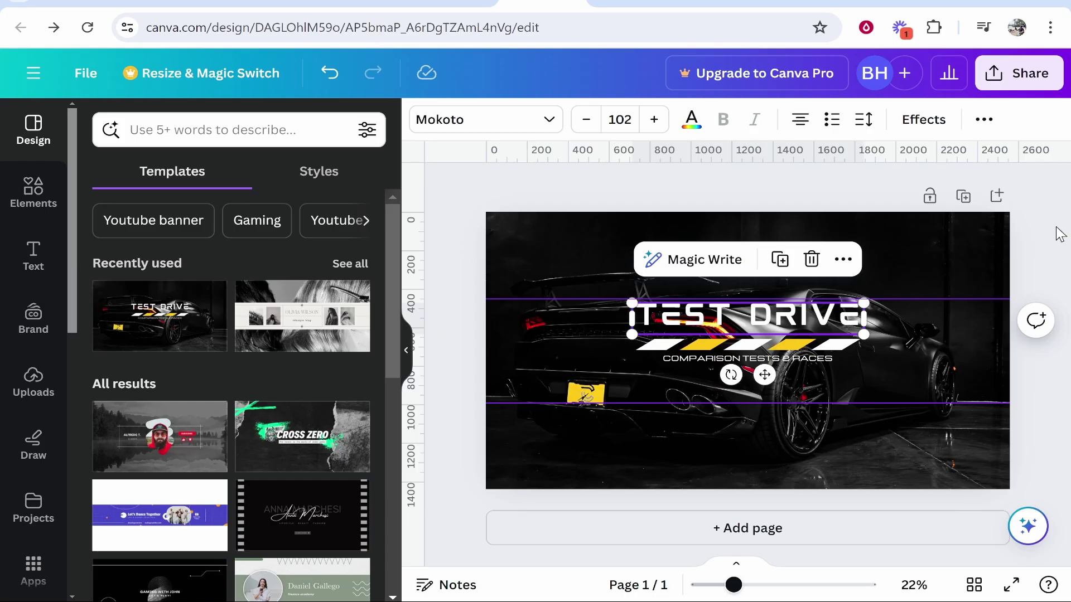
pyautogui.click(804, 336)
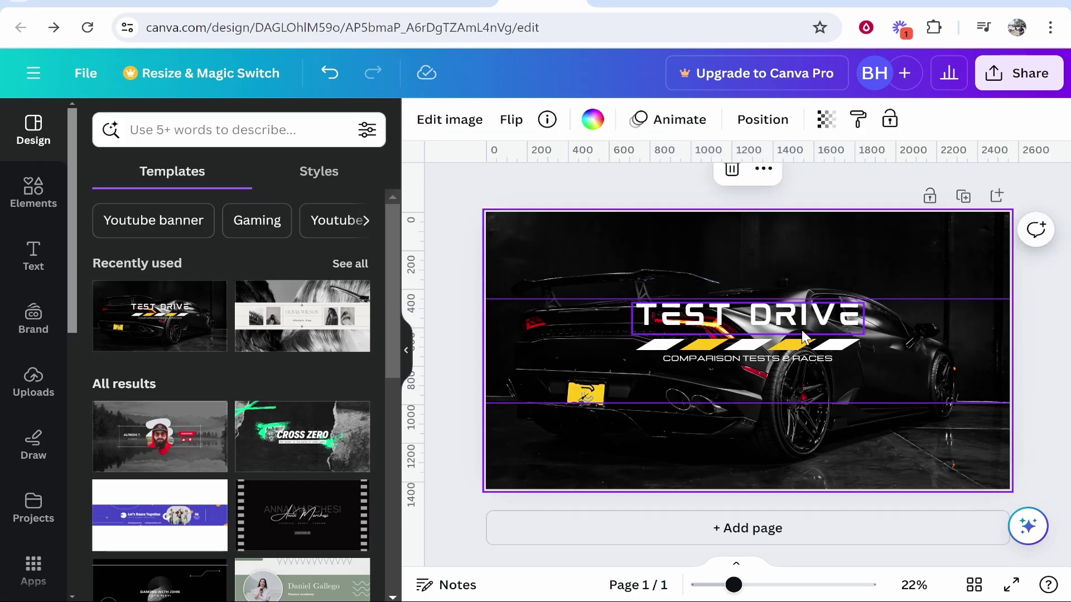
pyautogui.click(725, 328)
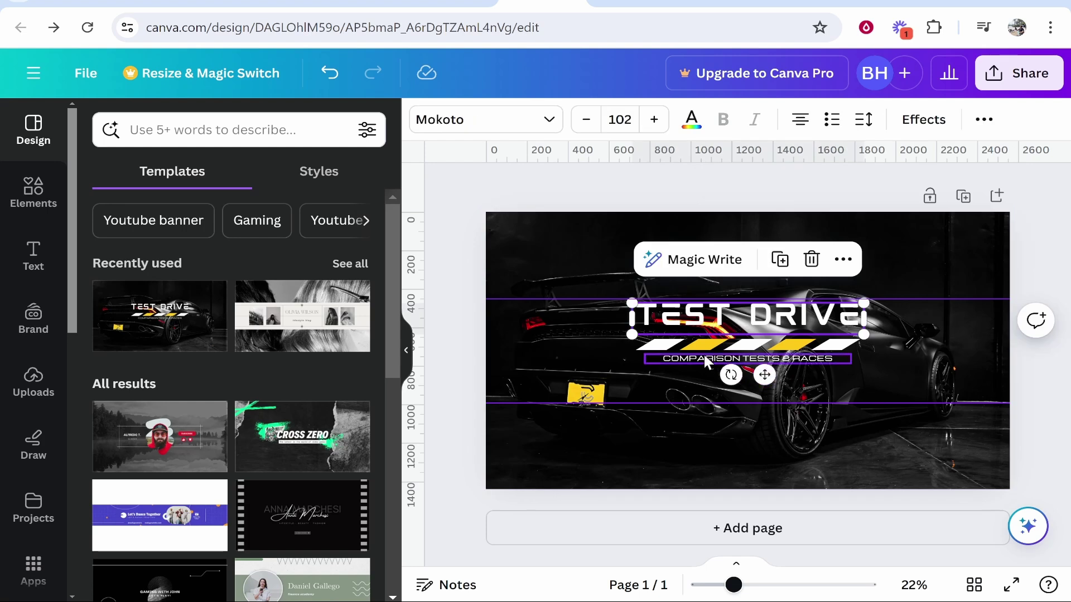
pyautogui.keyDown('shift'); pyautogui.click(662, 344); pyautogui.keyUp('shift')
pyautogui.keyDown('shift'); pyautogui.click(716, 360); pyautogui.keyUp('shift')
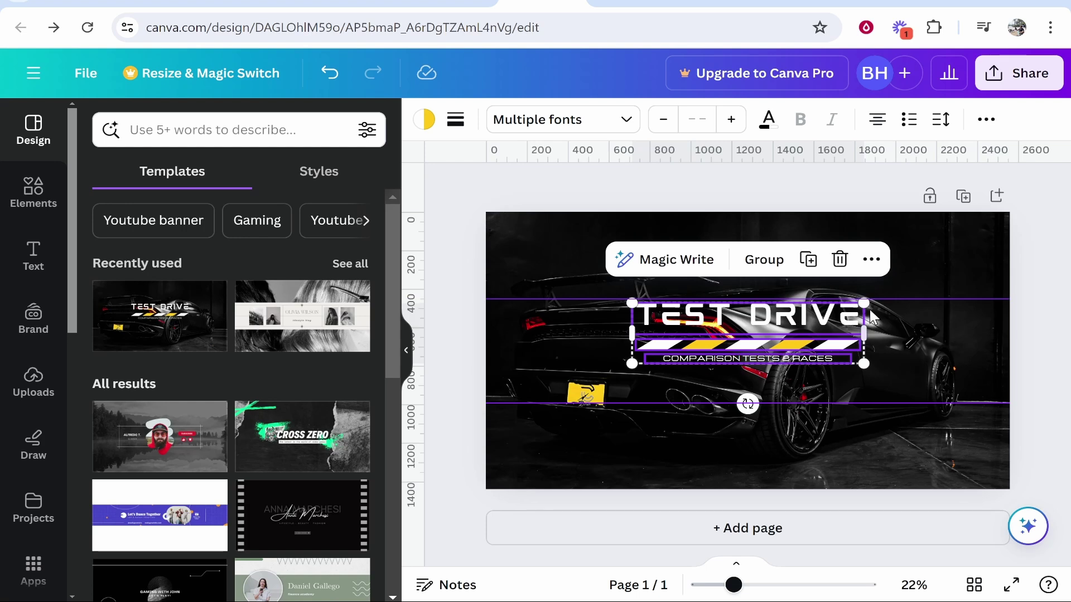
pyautogui.press('Escape')
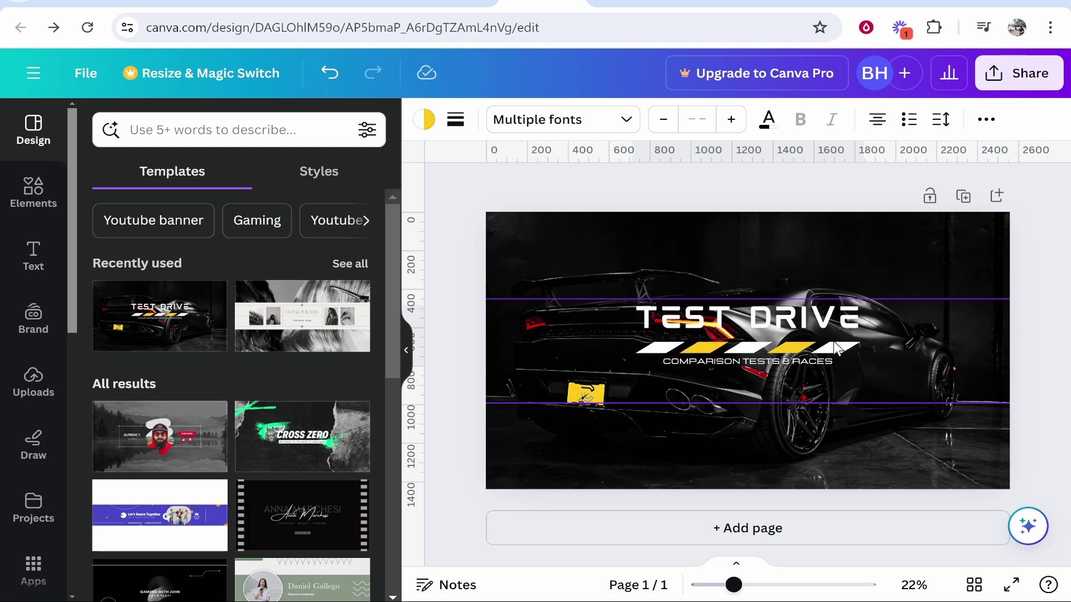
pyautogui.click(619, 368)
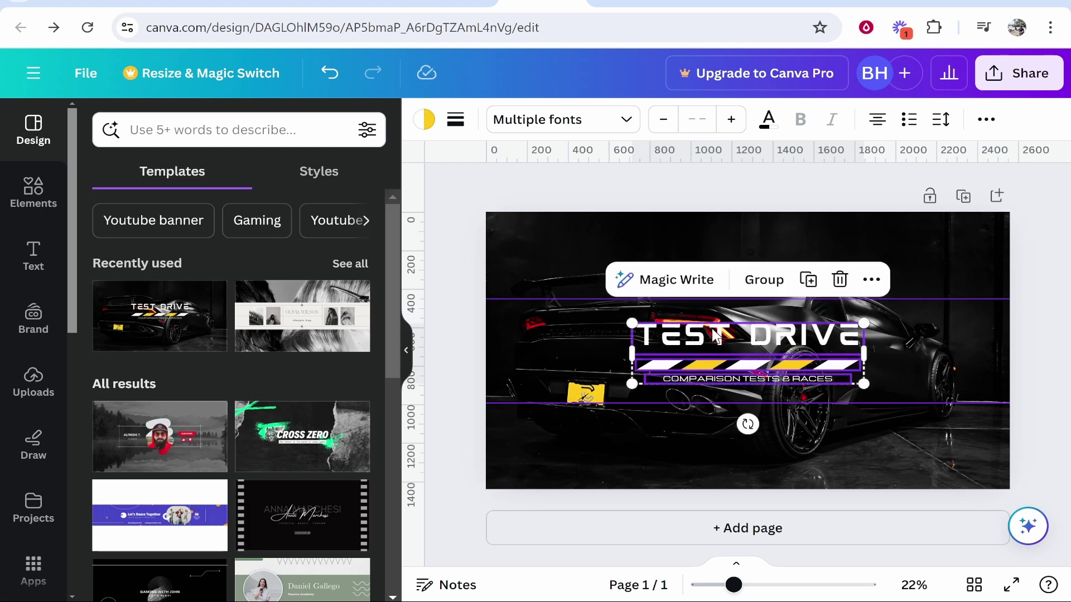
# Replace the TEST DRIVE title text with KNOWLEDGEBASE.
pyautogui.click(1045, 388)
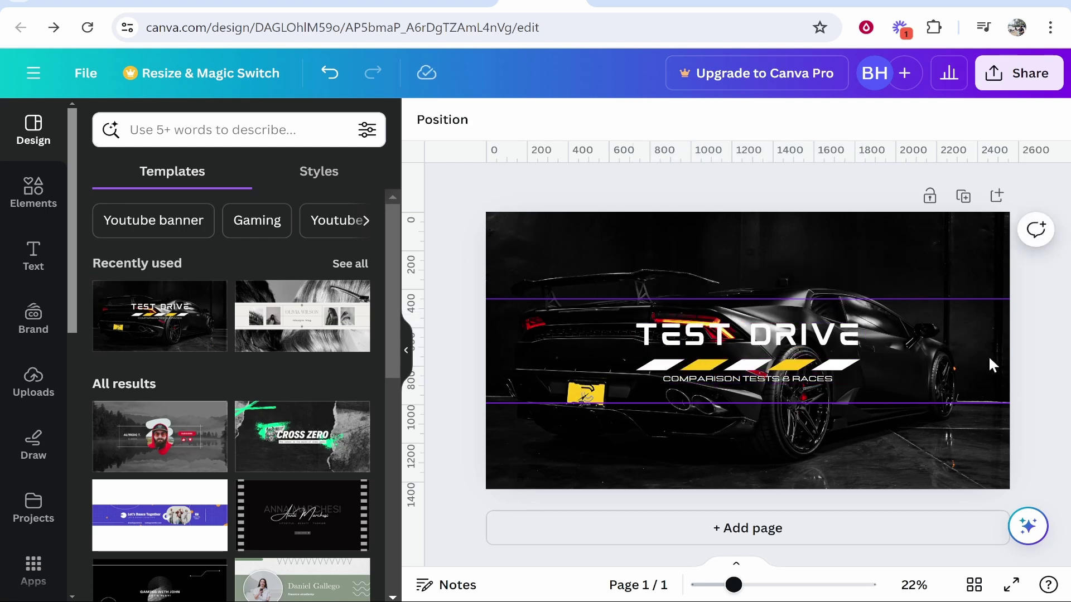
pyautogui.doubleClick(731, 344)
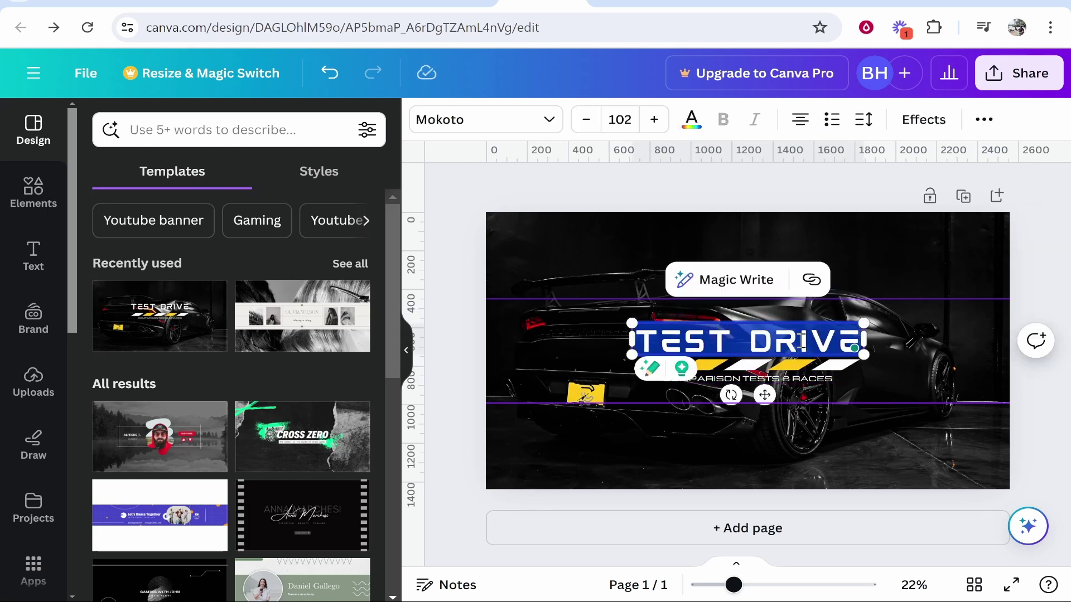
pyautogui.write('KNOWLEDGEBASE')
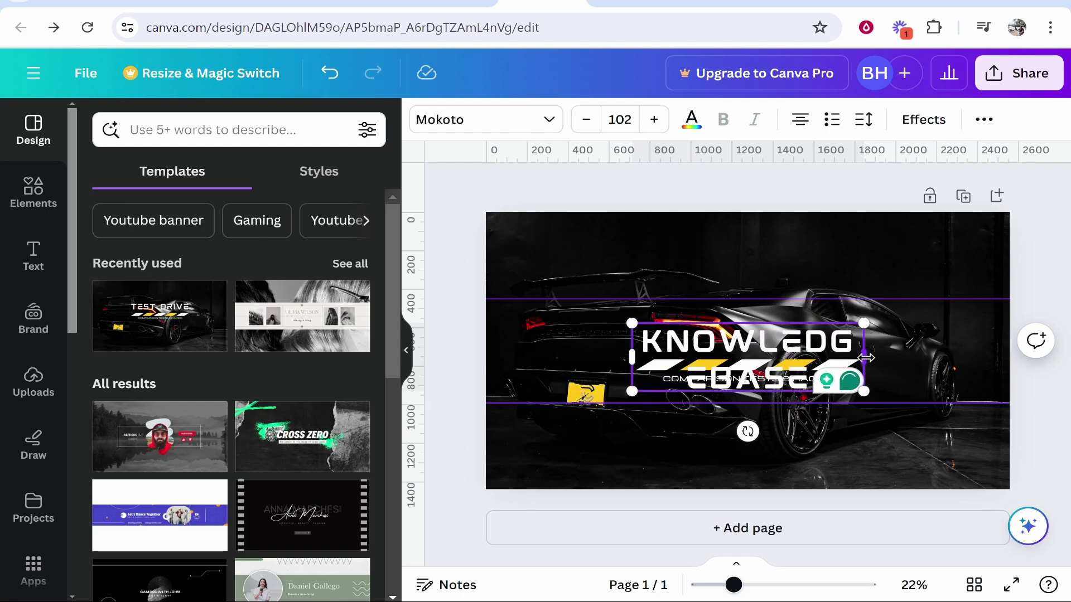
# Widen the title box so KNOWLEDGEBASE fits on one line, then shift it slightly left.
pyautogui.moveTo(865, 357); pyautogui.dragTo(985, 351)
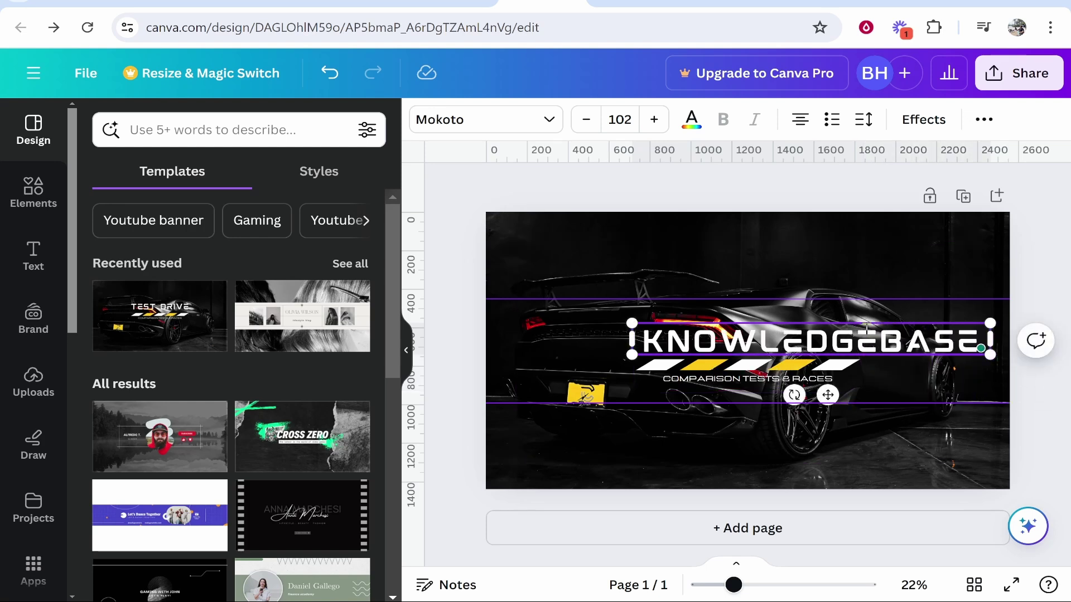
pyautogui.click(881, 297)
pyautogui.click(852, 337)
pyautogui.moveTo(852, 337); pyautogui.dragTo(779, 336)
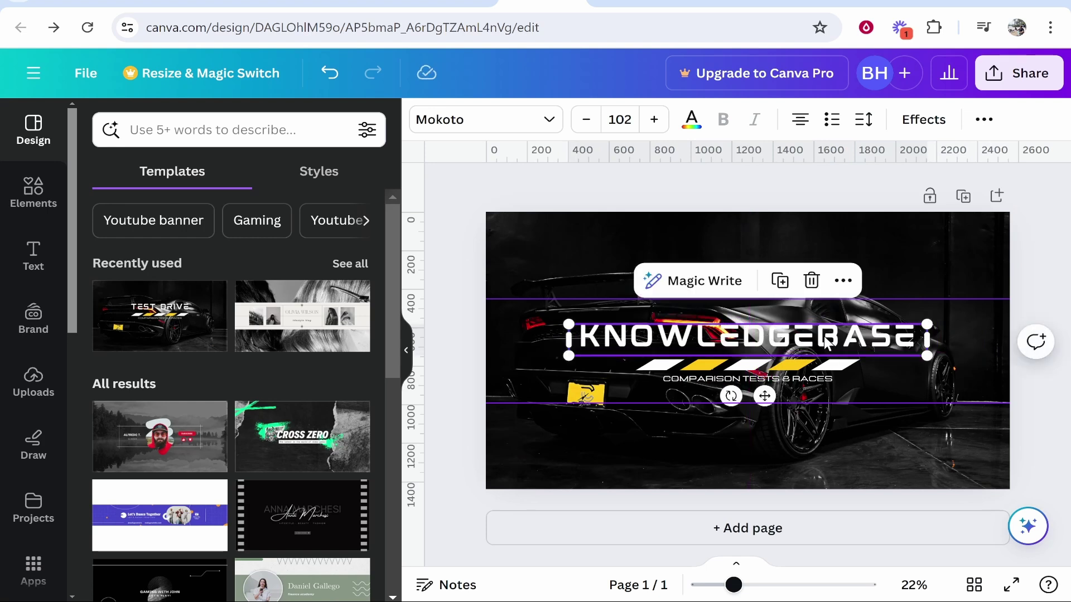
# Switch the KNOWLEDGEBASE title from Mokoto to the Lovelo font, then highlight the word again.
pyautogui.doubleClick(827, 343)
pyautogui.click(473, 128)
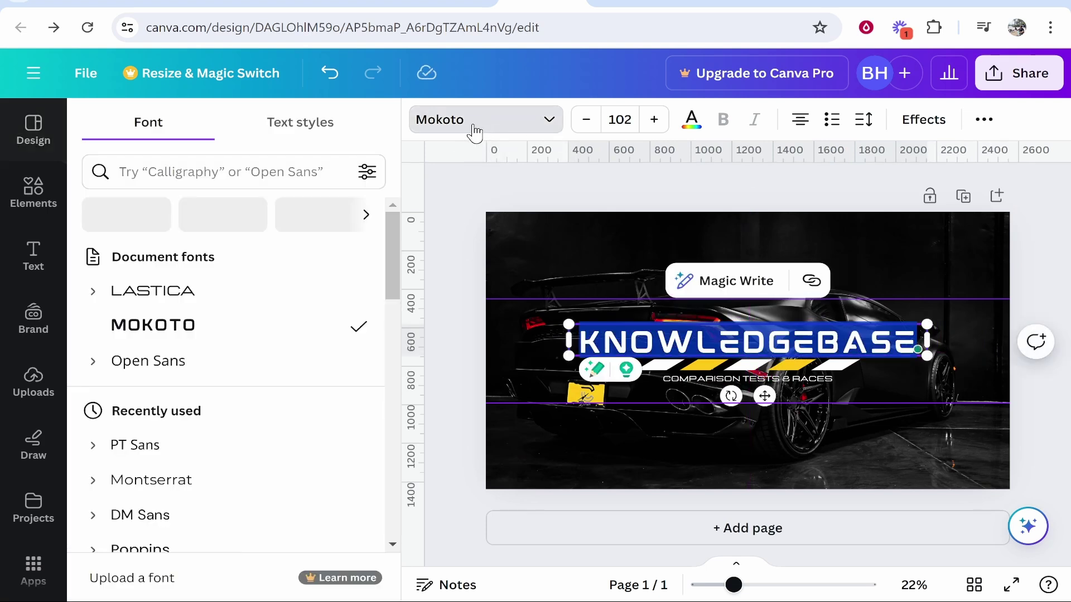
pyautogui.scroll(-2, 189, 390)
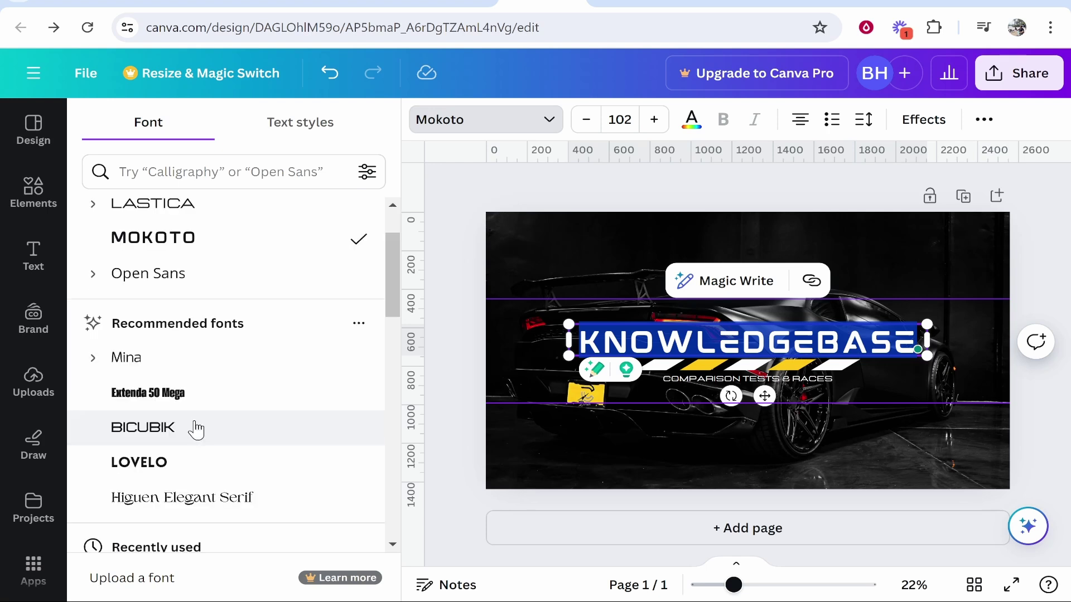
pyautogui.click(176, 463)
pyautogui.click(601, 302)
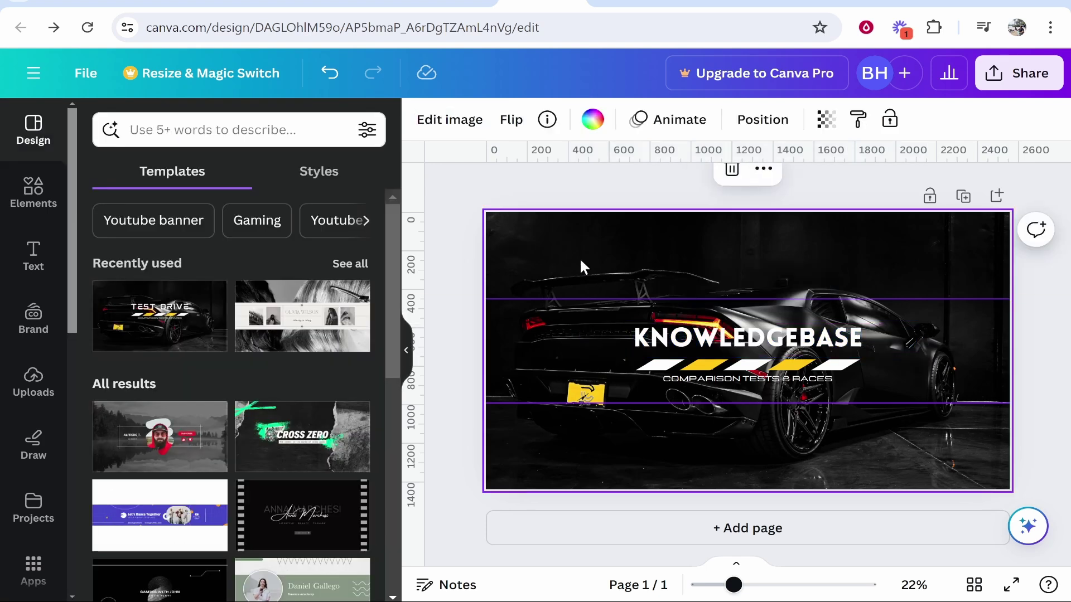
pyautogui.click(707, 341)
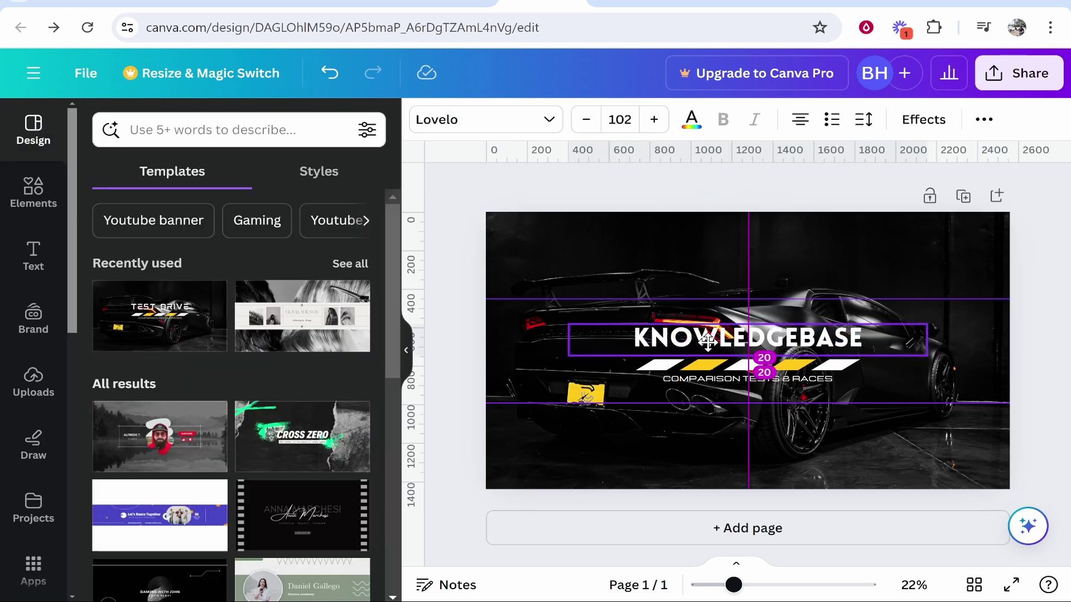
pyautogui.click(708, 341)
pyautogui.doubleClick(708, 341)
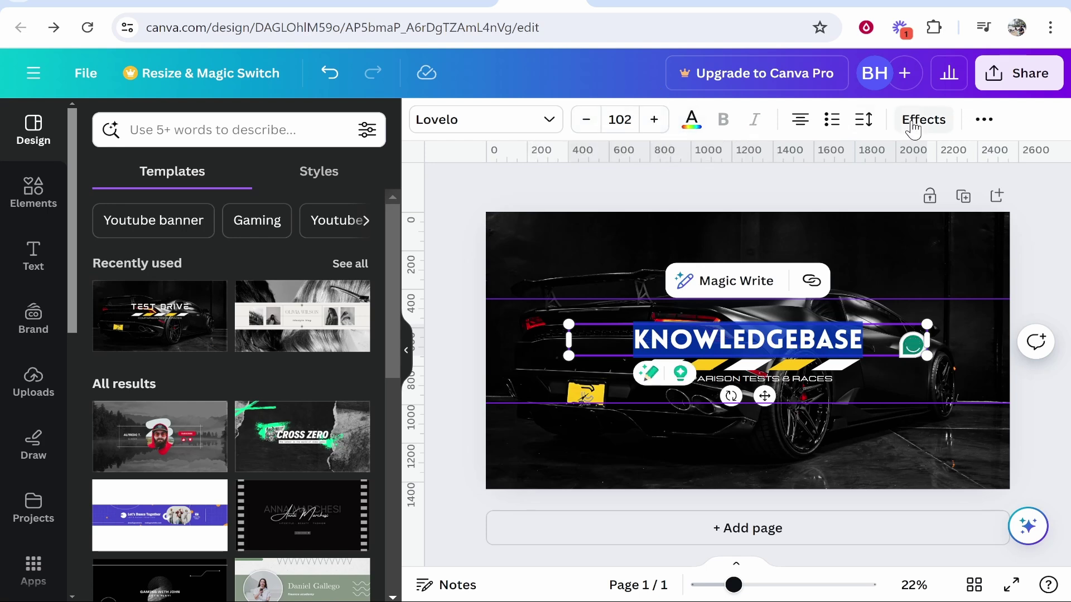
# Delete the yellow and white stripe group and the COMPARISON TESTS & RACES subtitle.
pyautogui.click(866, 231)
pyautogui.click(724, 363)
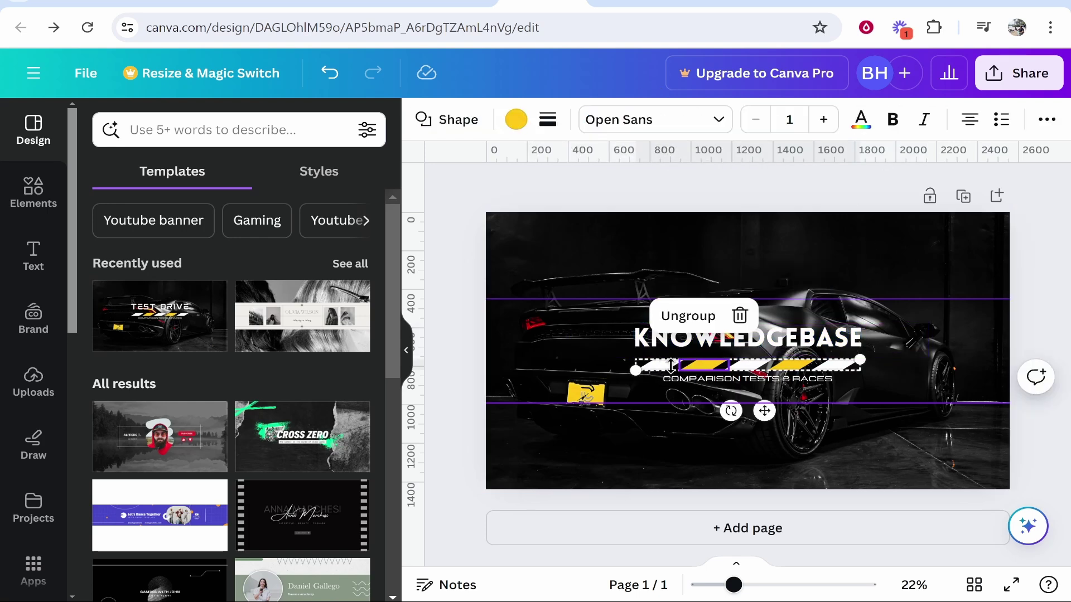
pyautogui.click(761, 363)
pyautogui.press('Delete')
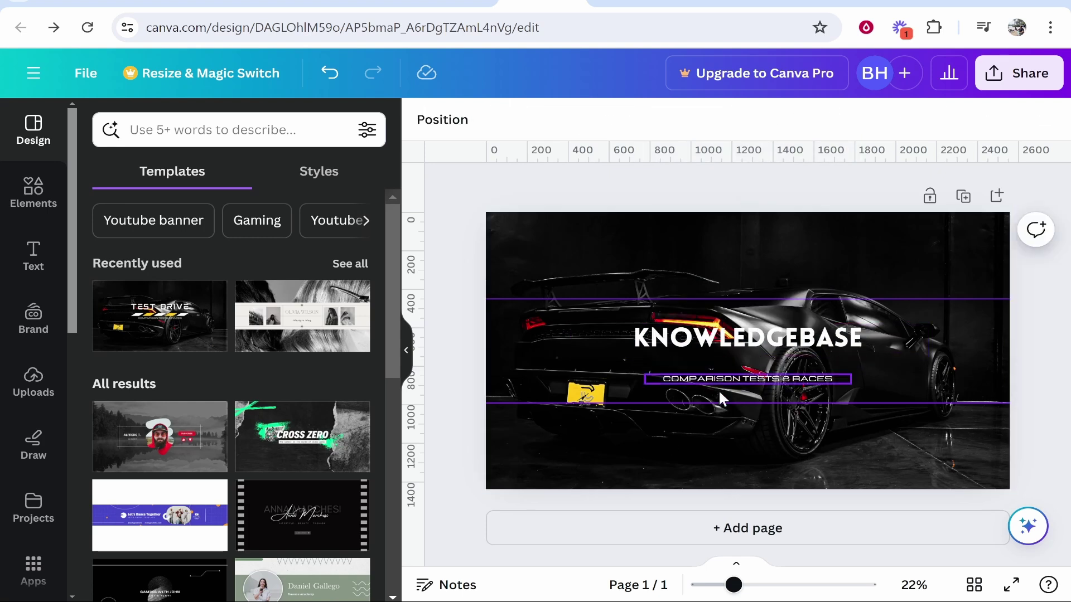
pyautogui.click(721, 380)
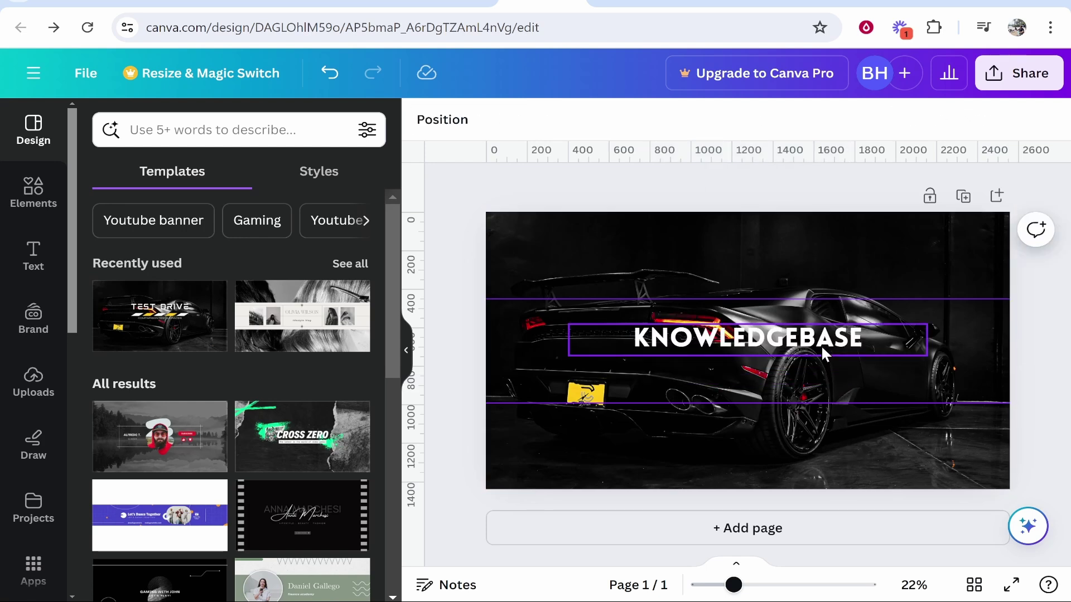
# Move the KNOWLEDGEBASE title to the banner's centre and enlarge it to size 110.
pyautogui.moveTo(769, 334)
pyautogui.mouseDown()
pyautogui.moveTo(756, 345)
pyautogui.moveTo(768, 347)
pyautogui.mouseUp()
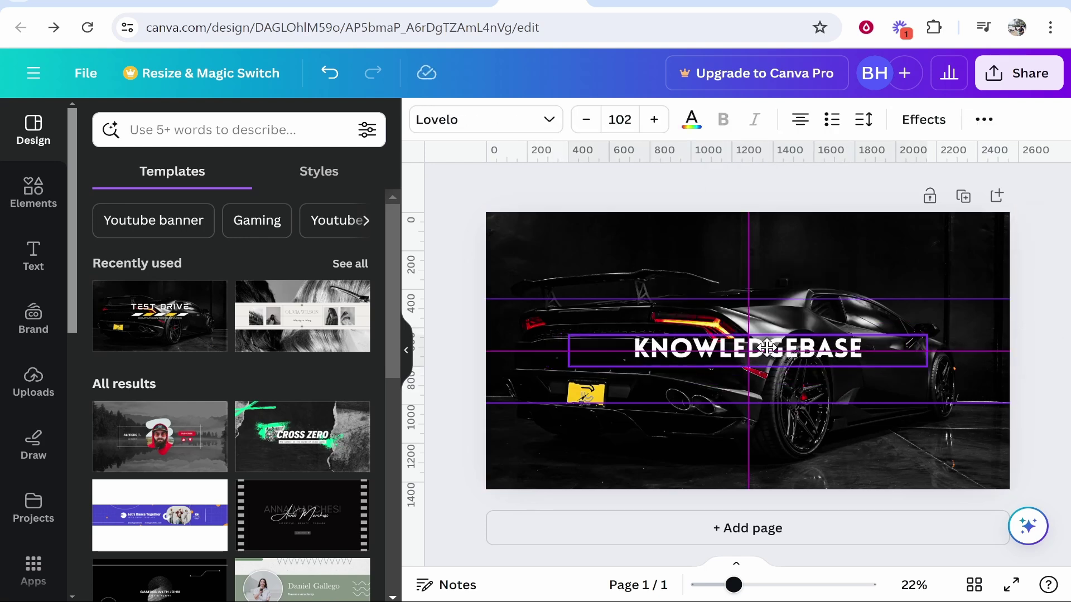
pyautogui.click(654, 119)
pyautogui.click(655, 119)
pyautogui.click(654, 119)
pyautogui.click(654, 119)
pyautogui.click(654, 120)
pyautogui.click(654, 120)
pyautogui.click(655, 119)
pyautogui.click(654, 119)
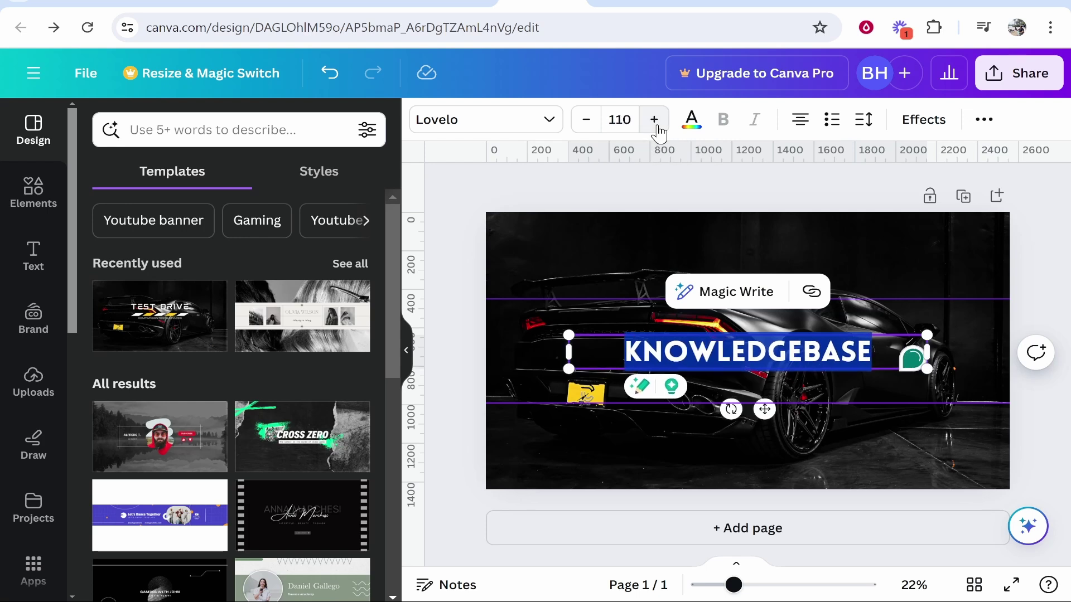
pyautogui.click(654, 120)
pyautogui.click(654, 119)
pyautogui.click(654, 119)
pyautogui.click(654, 120)
pyautogui.click(654, 120)
pyautogui.click(601, 330)
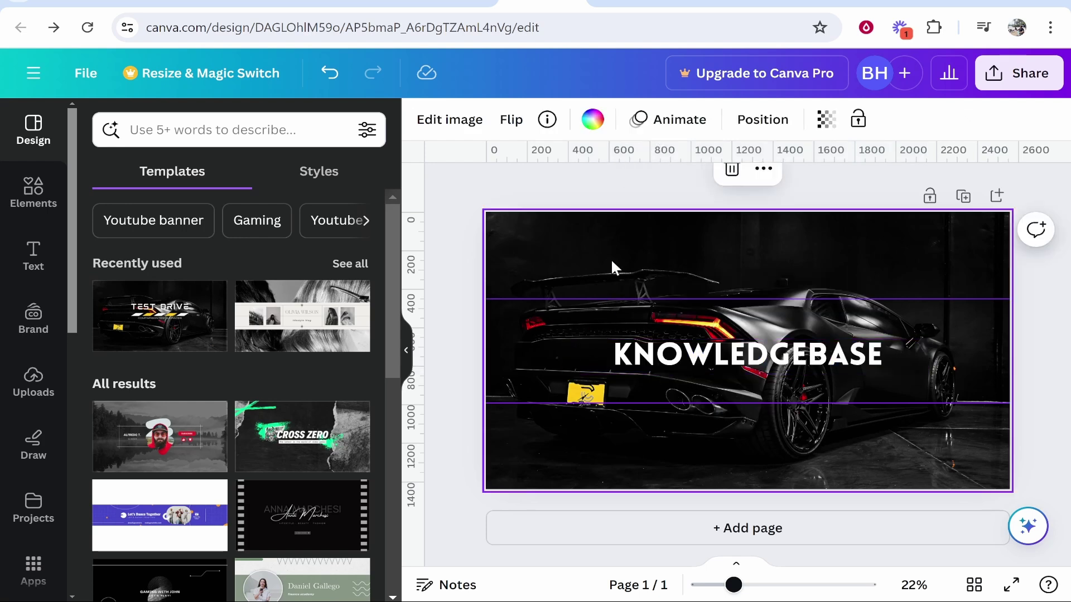
pyautogui.click(560, 343)
pyautogui.click(545, 262)
# Scroll through the previously uploaded images in the Uploads panel.
pyautogui.click(31, 384)
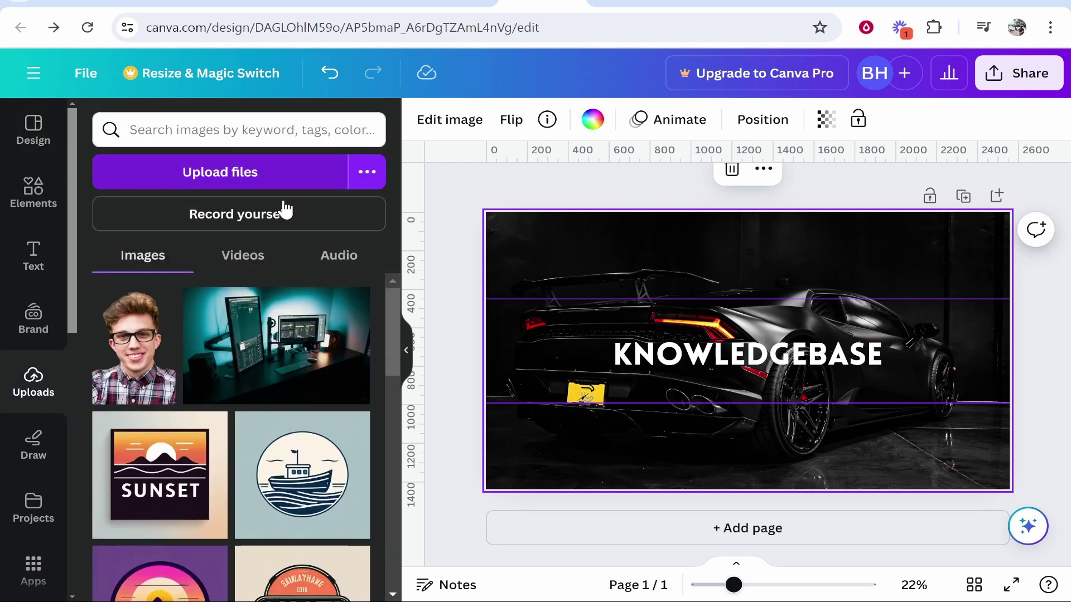
pyautogui.scroll(-3, 316, 329)
pyautogui.scroll(-3, 316, 329)
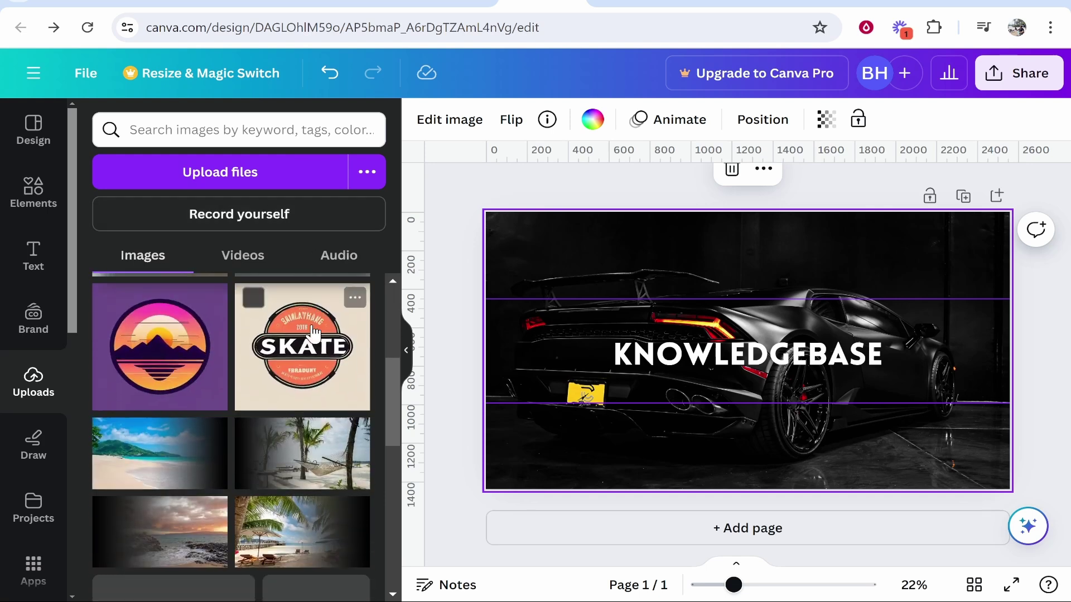
pyautogui.scroll(6, 192, 379)
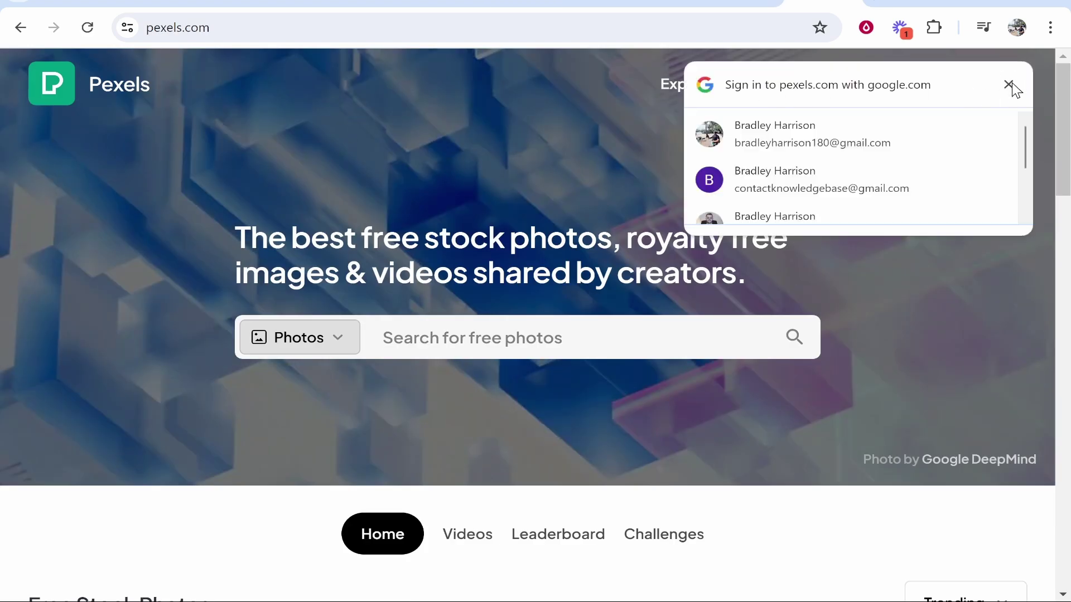
# Dismiss the Pexels sign-in prompt and keep the search set to photos.
pyautogui.click(1008, 85)
pyautogui.click(226, 27)
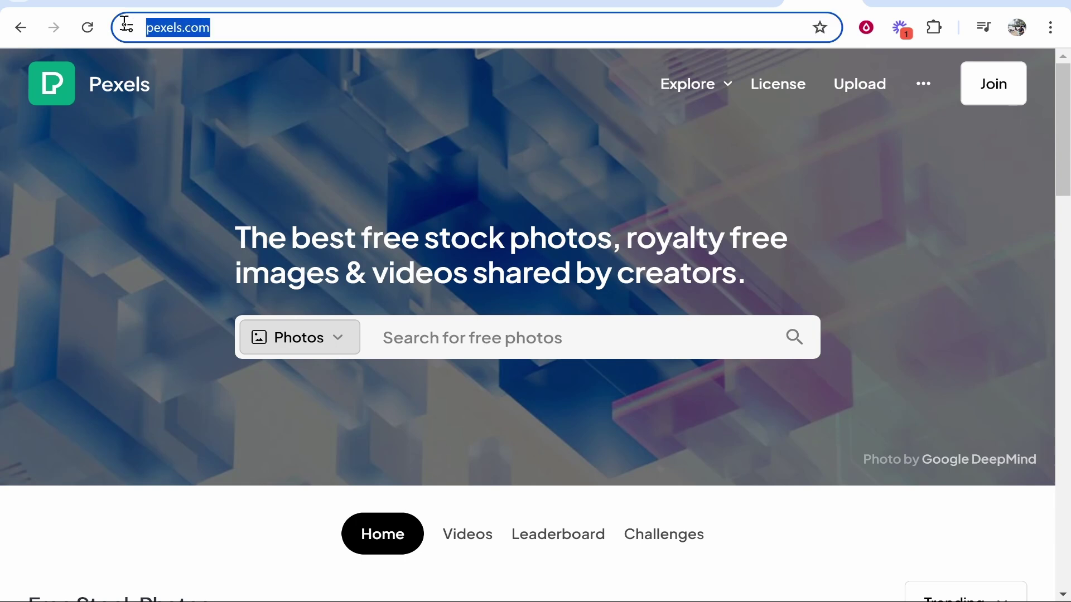
pyautogui.click(282, 122)
pyautogui.click(267, 345)
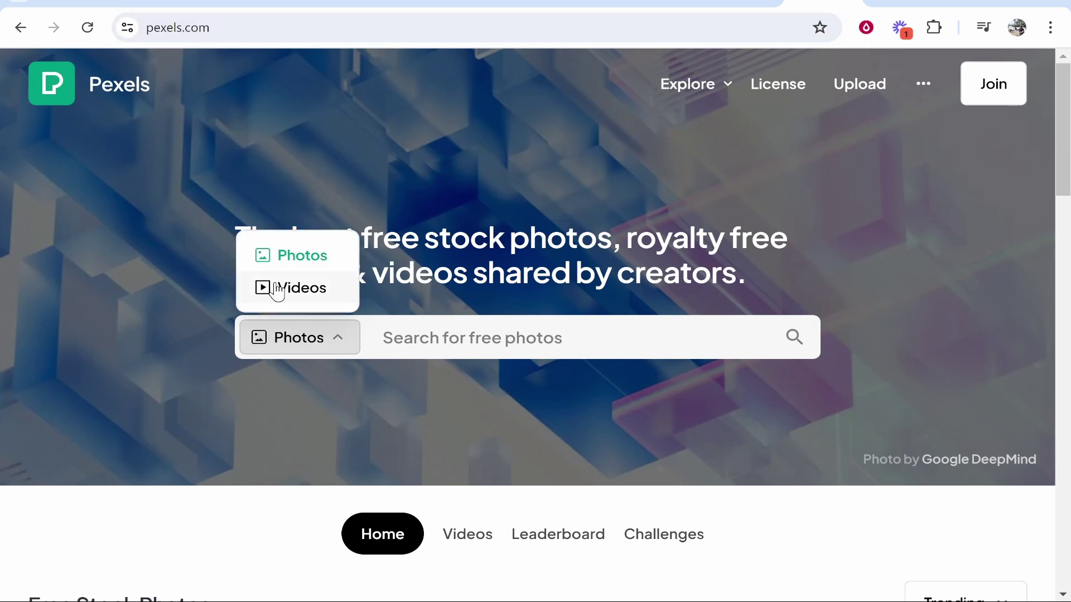
pyautogui.click(520, 335)
# Search Pexels for 'sunset' and download the teal and orange sunset sky photo.
pyautogui.write('su')
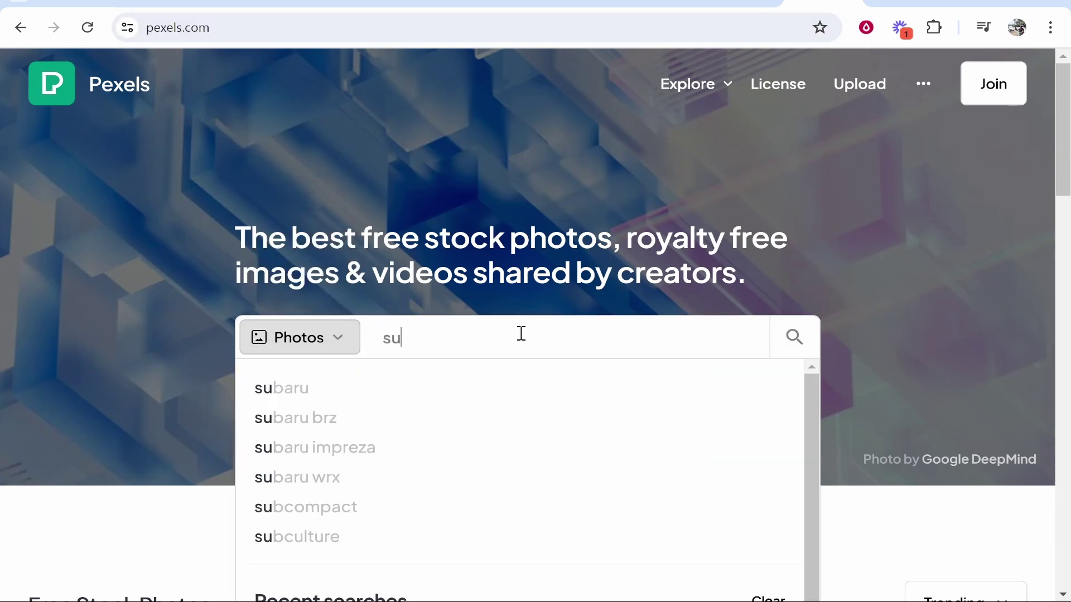
pyautogui.write('nset')
pyautogui.press('Return')
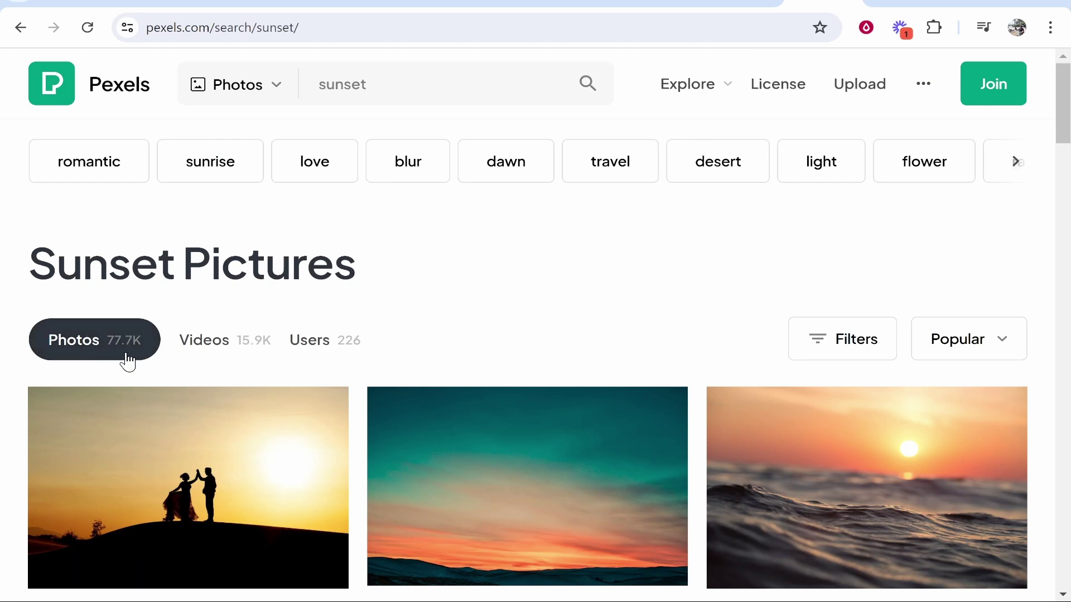
pyautogui.scroll(-4, 617, 186)
pyautogui.scroll(3, 645, 438)
pyautogui.click(642, 461)
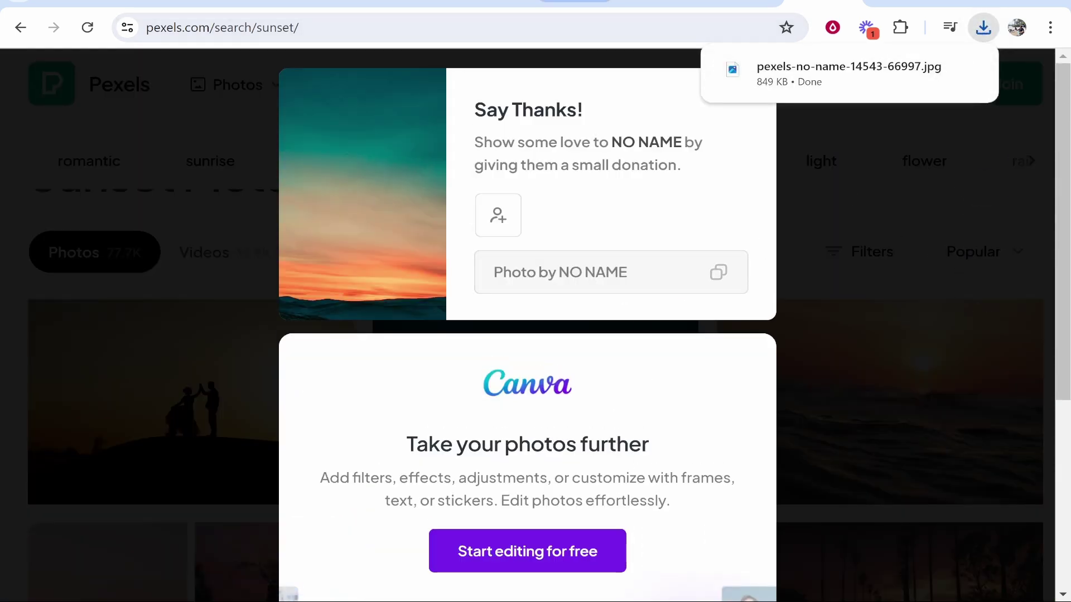
# Upload the Pexels sunset JPG from Downloads and make it the banner background, replacing the car.
pyautogui.click(575, 3)
pyautogui.click(491, 3)
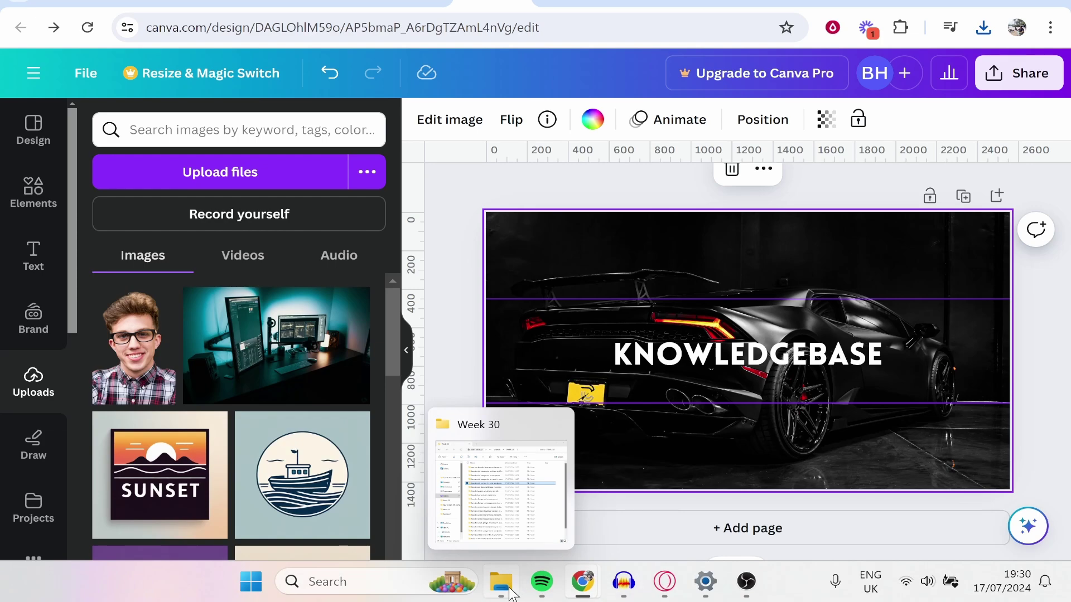
pyautogui.click(504, 592)
pyautogui.click(85, 265)
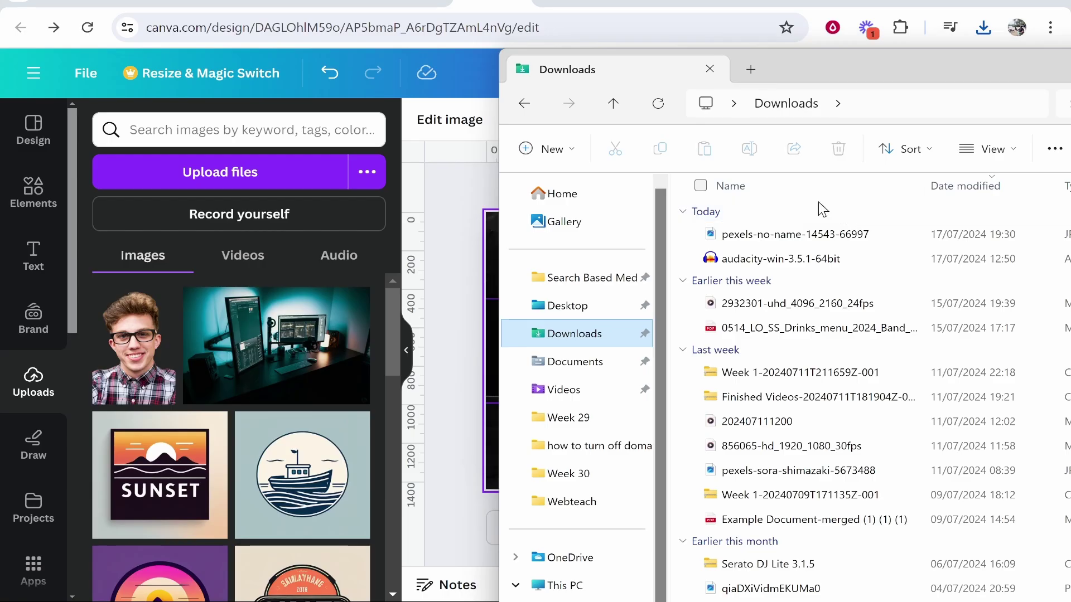
pyautogui.moveTo(792, 234); pyautogui.dragTo(224, 279)
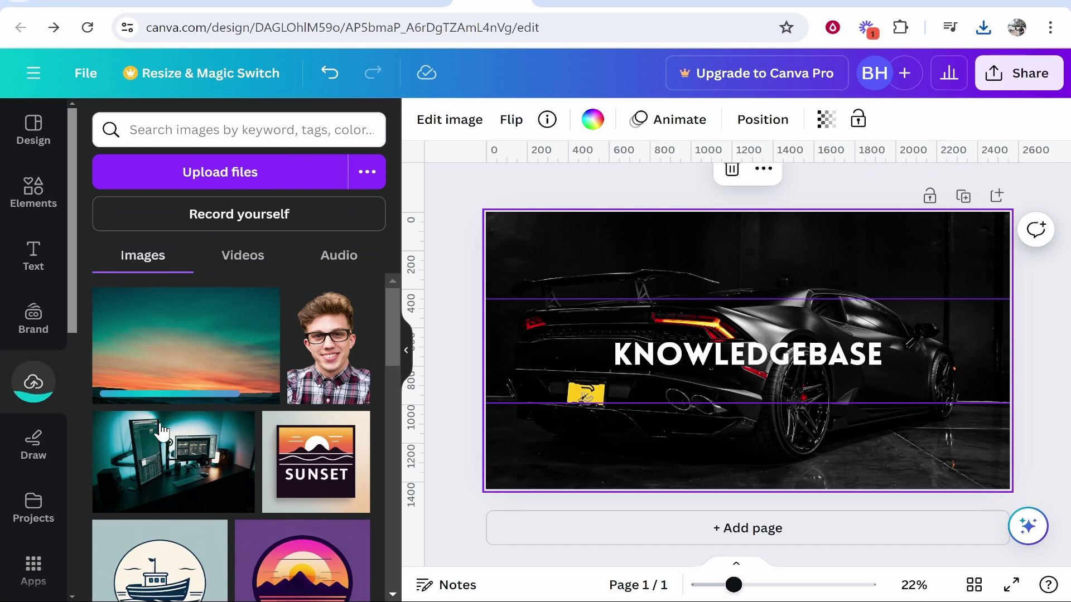
pyautogui.moveTo(179, 334); pyautogui.dragTo(585, 324)
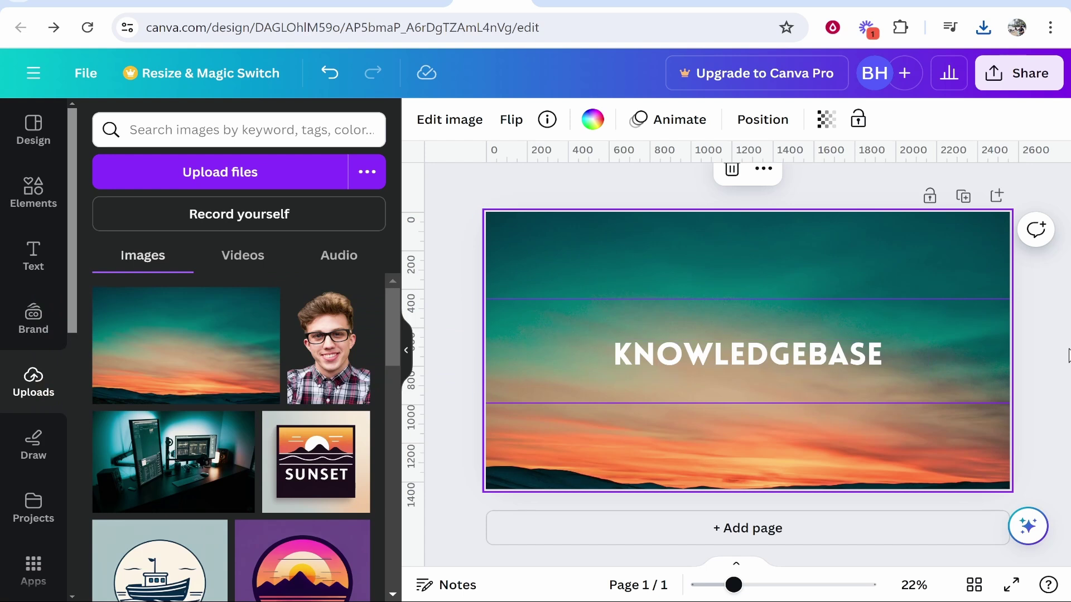
pyautogui.click(1049, 352)
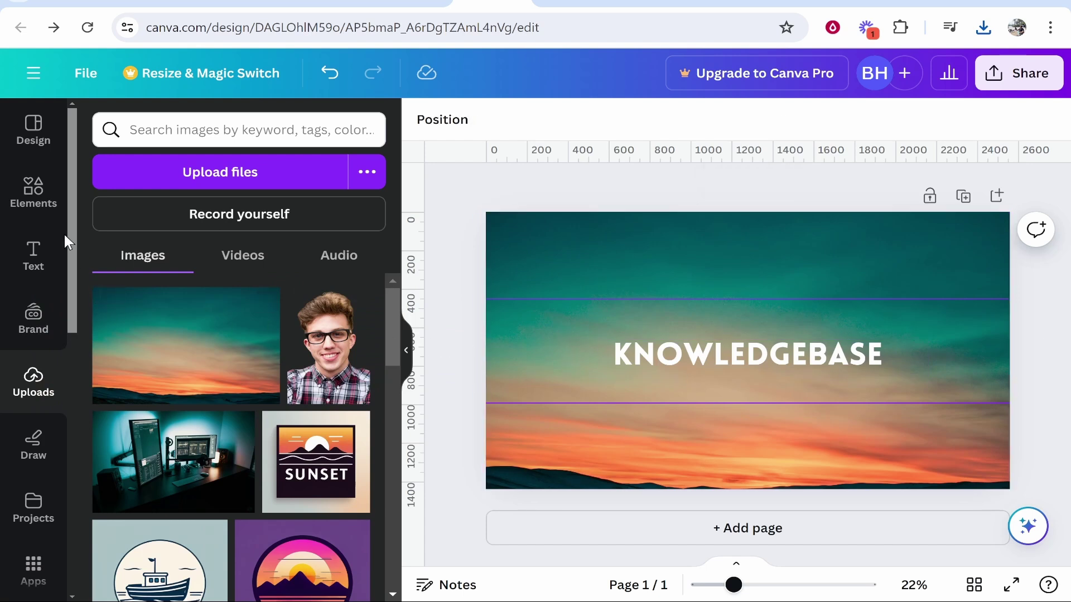
# Search the Elements library for 'video'.
pyautogui.click(39, 200)
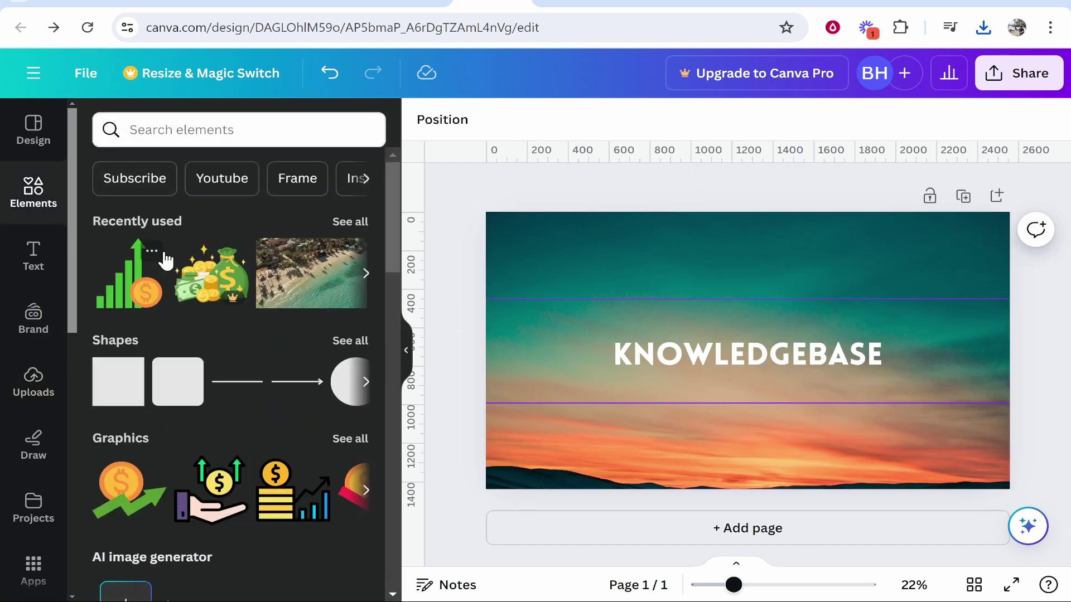
pyautogui.click(235, 130)
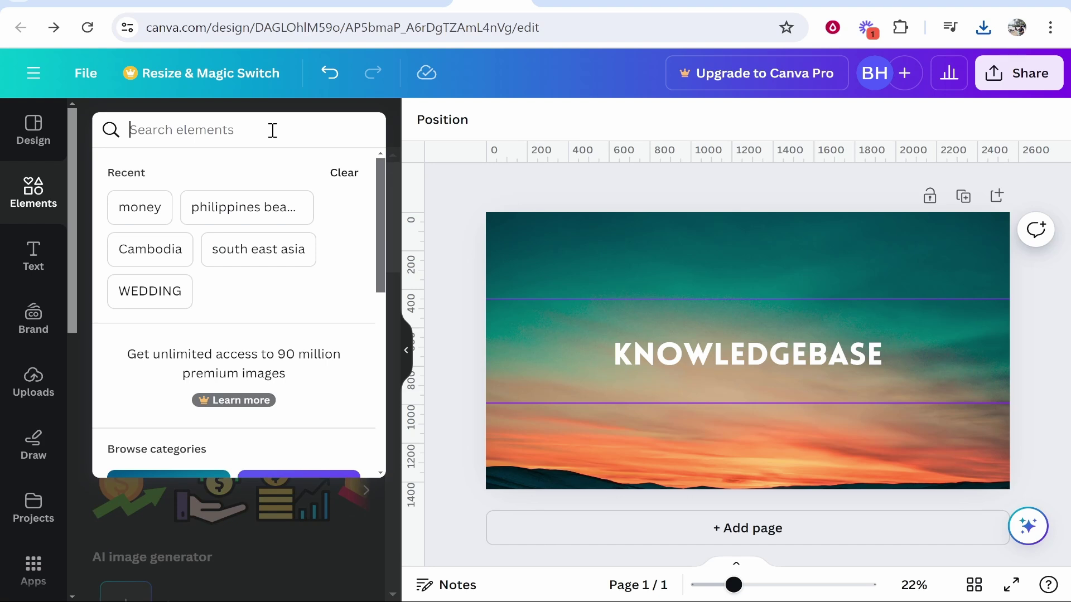
pyautogui.write('vieo')
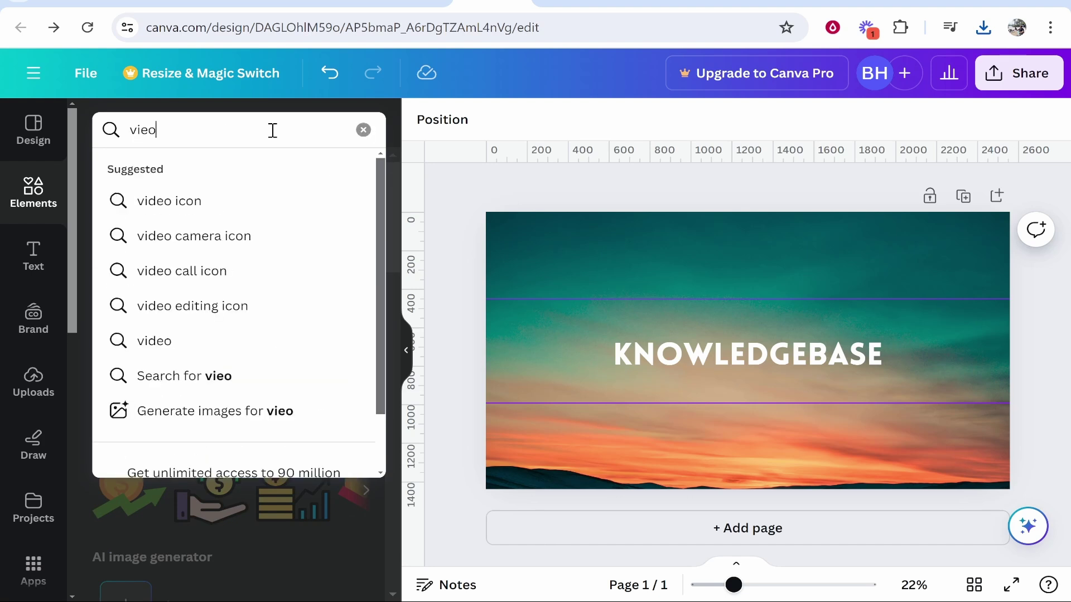
pyautogui.press('BackSpace')
pyautogui.press('BackSpace')
pyautogui.write('deo')
pyautogui.press('Return')
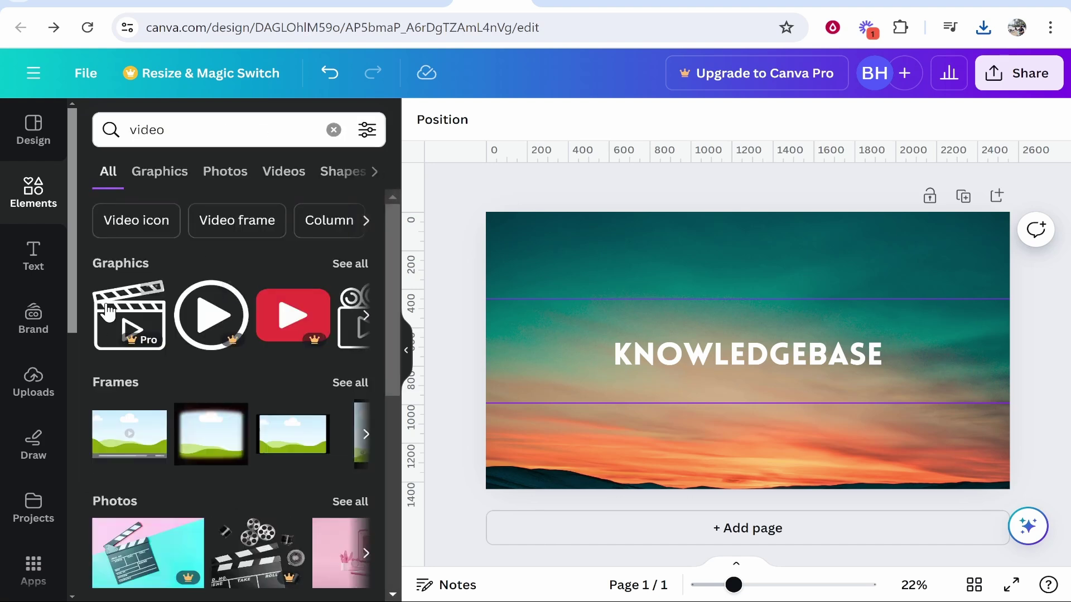
# Add the 3D video-window graphic, shrunk and placed just left of KNOWLEDGEBASE.
pyautogui.click(362, 265)
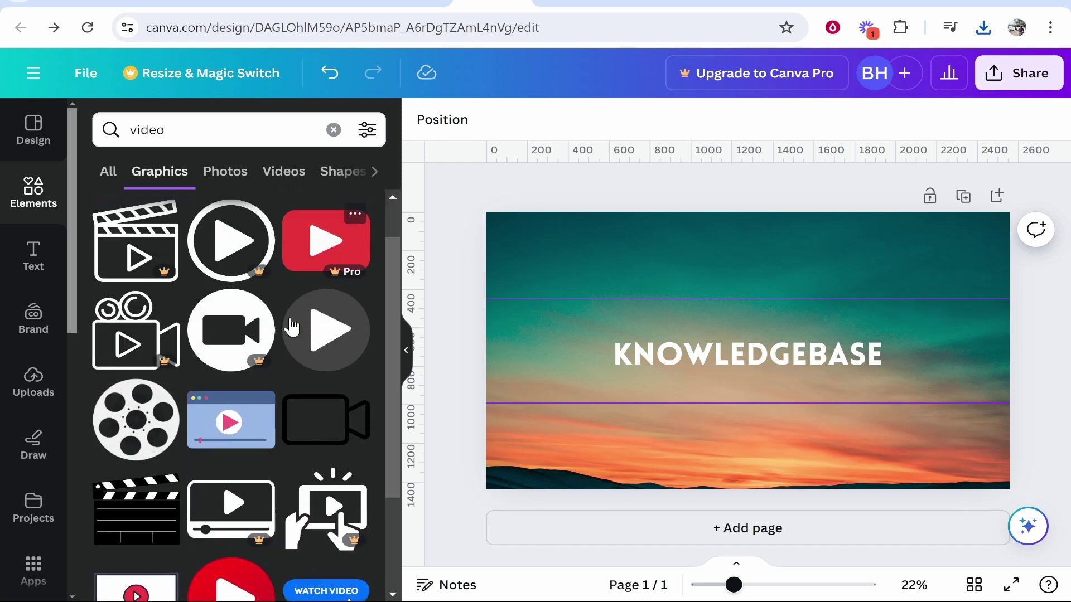
pyautogui.scroll(-5, 289, 320)
pyautogui.moveTo(347, 409); pyautogui.dragTo(938, 368)
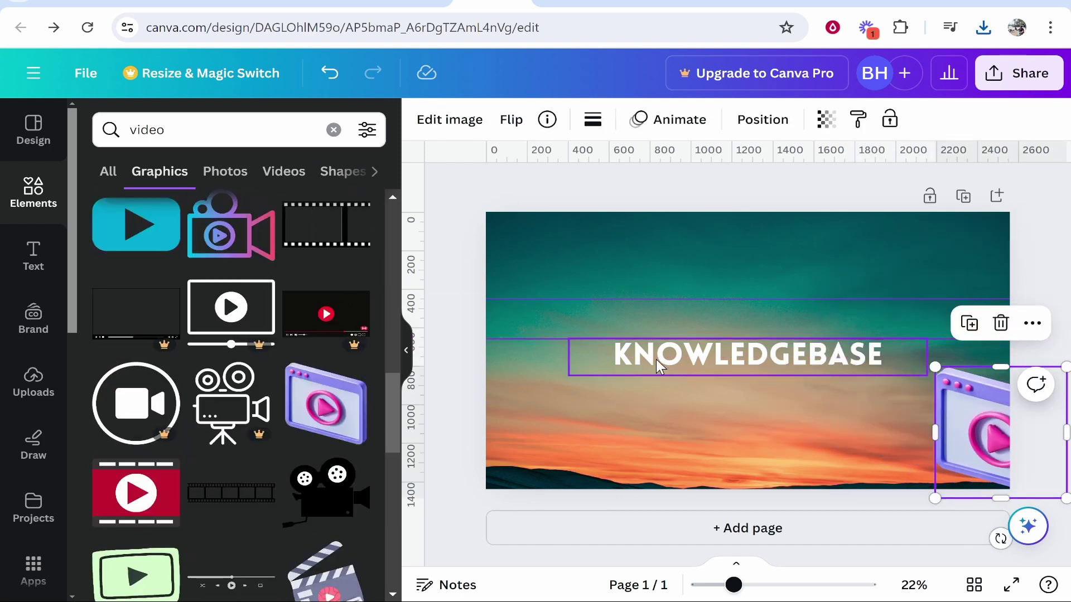
pyautogui.moveTo(952, 445); pyautogui.dragTo(563, 360)
# Clear the 'video' search and bring up the full Shapes collection.
pyautogui.click(825, 259)
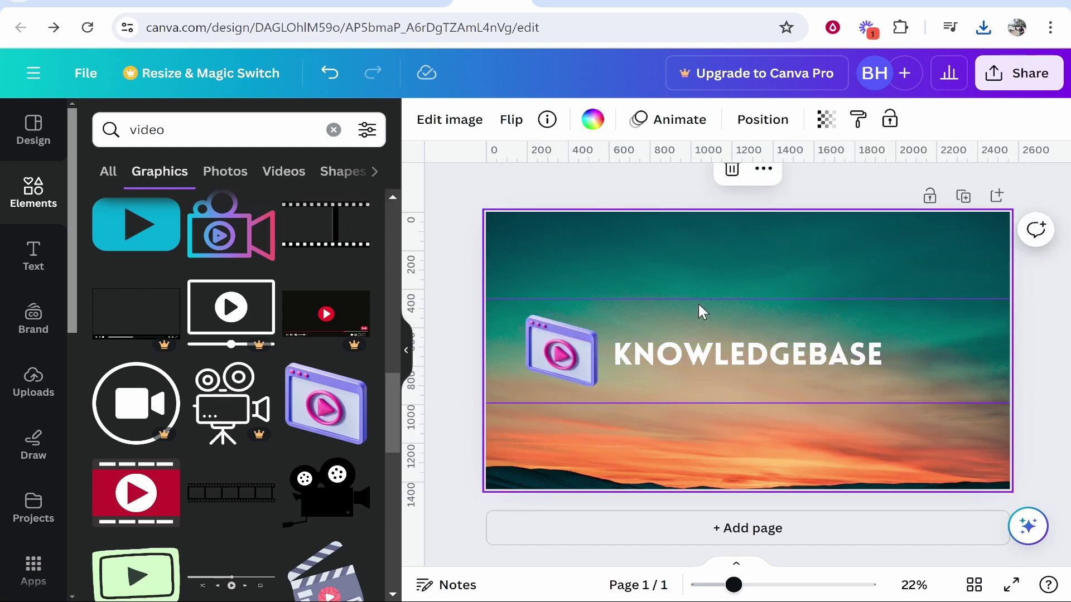
pyautogui.click(239, 177)
pyautogui.click(282, 173)
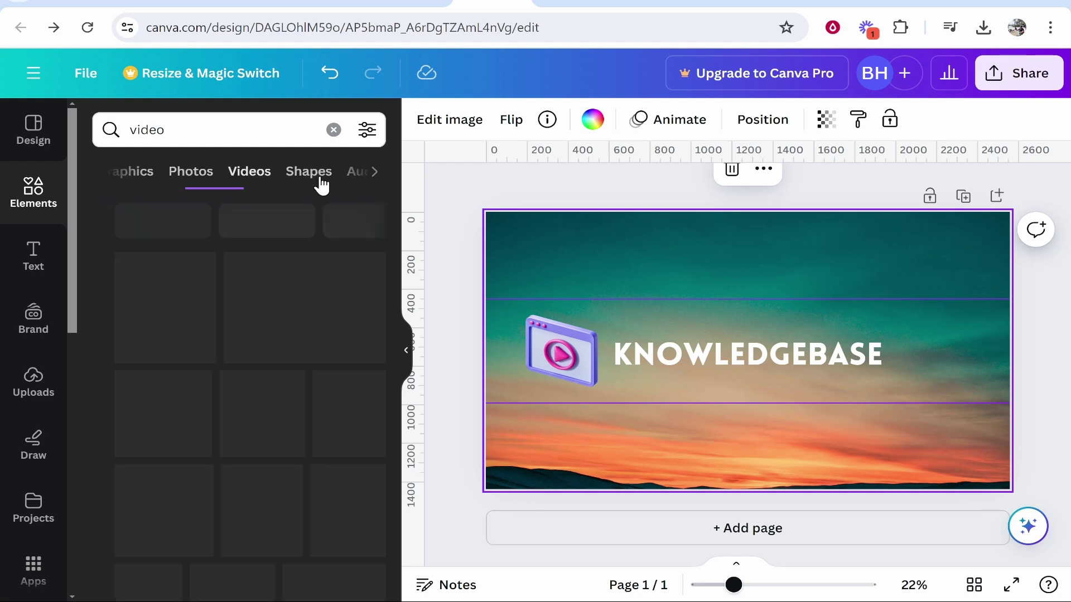
pyautogui.click(309, 180)
pyautogui.click(306, 180)
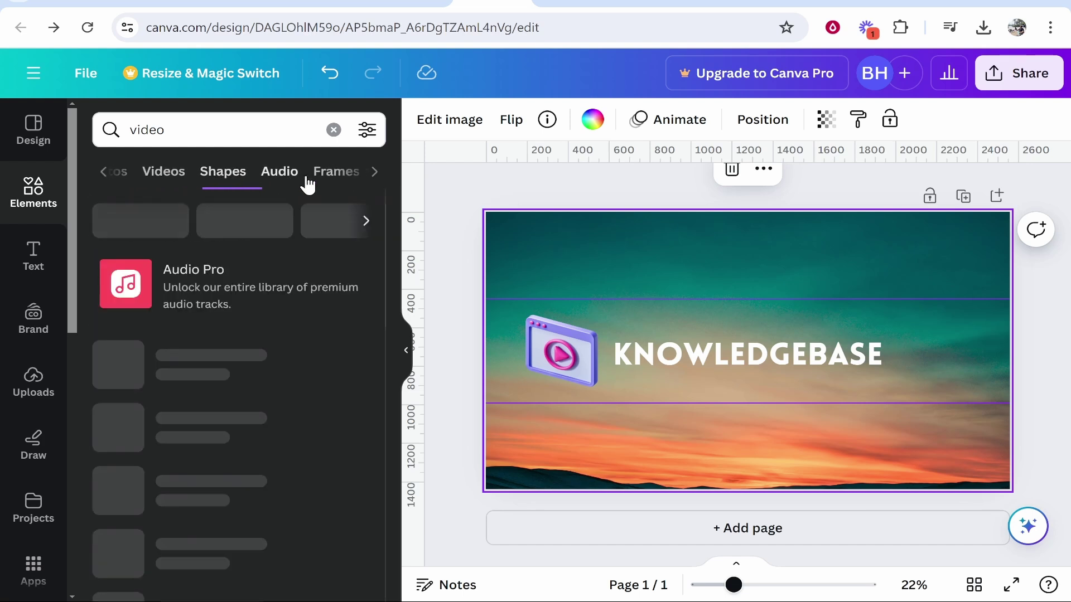
pyautogui.click(333, 130)
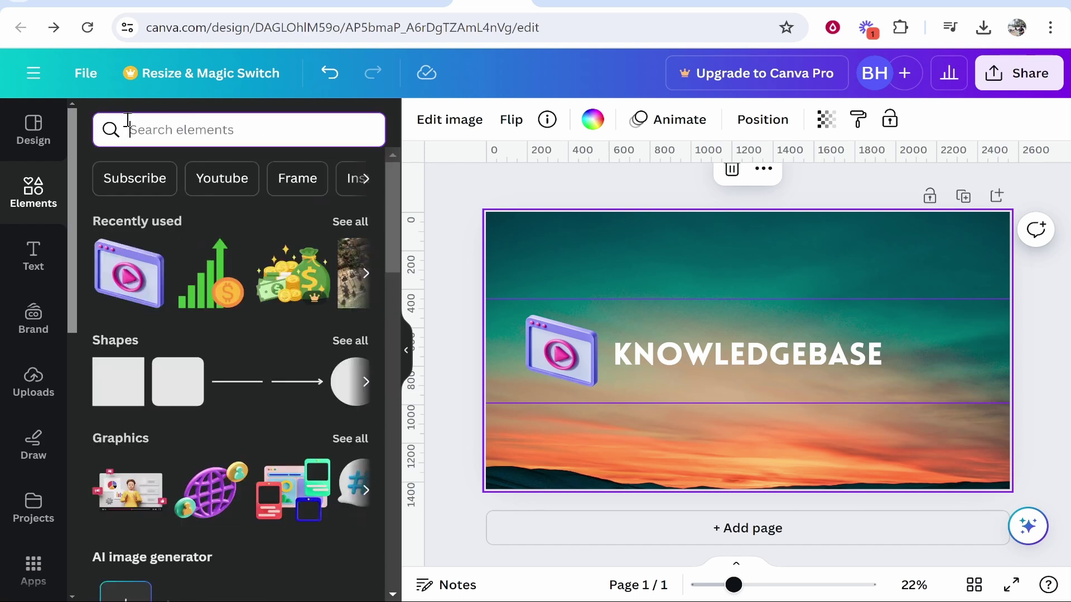
pyautogui.scroll(-10, 246, 324)
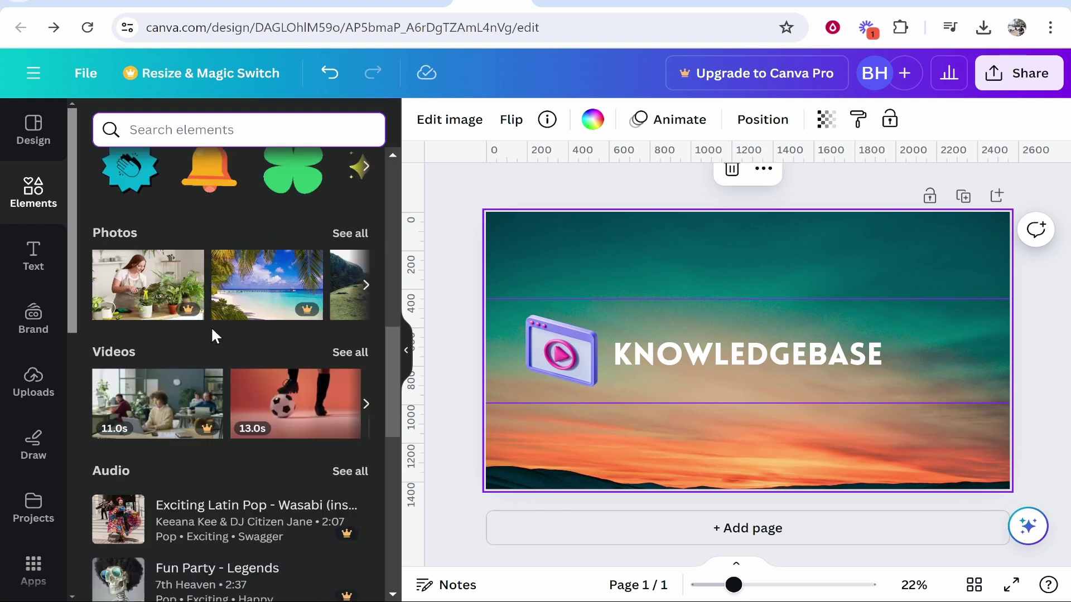
pyautogui.scroll(10, 221, 340)
pyautogui.click(357, 342)
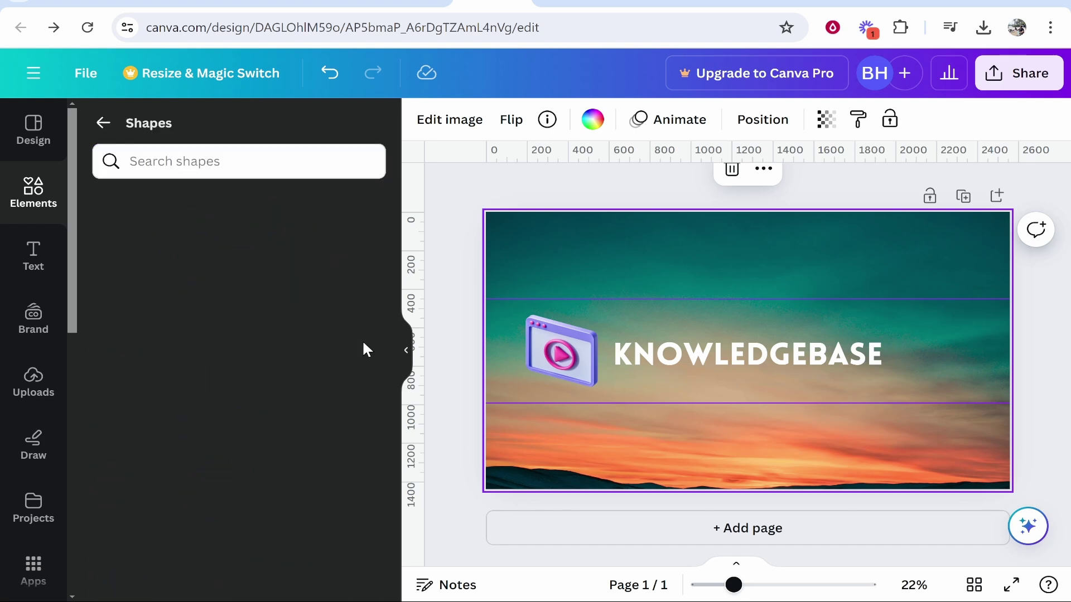
pyautogui.scroll(-3, 282, 340)
pyautogui.scroll(3, 279, 429)
pyautogui.scroll(-3, 280, 430)
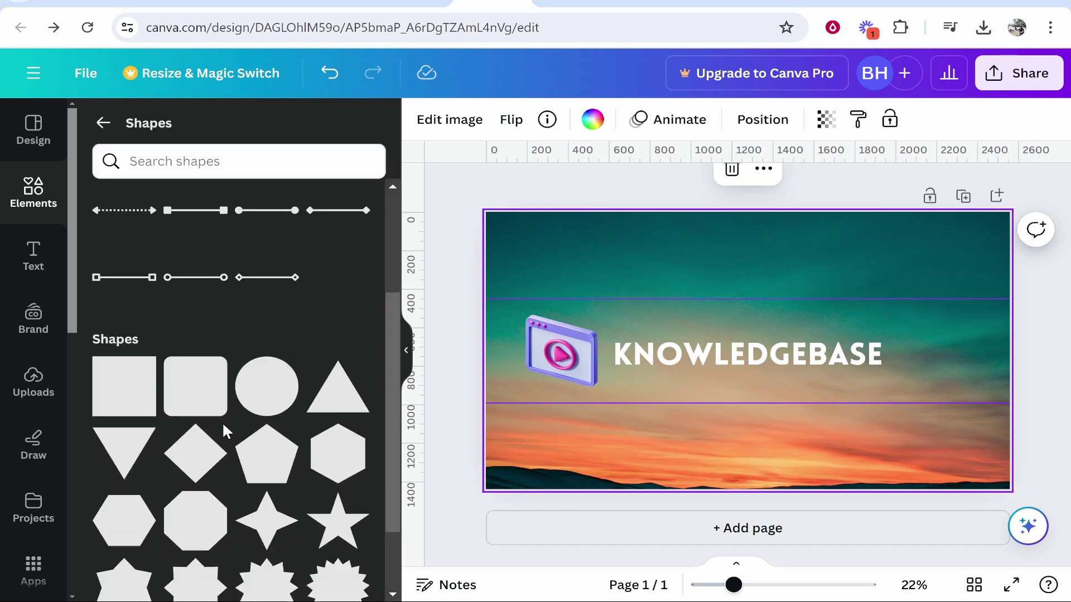
# Place a dark grey rounded box behind KNOWLEDGEBASE, resized to frame the word.
pyautogui.moveTo(223, 399); pyautogui.dragTo(629, 382)
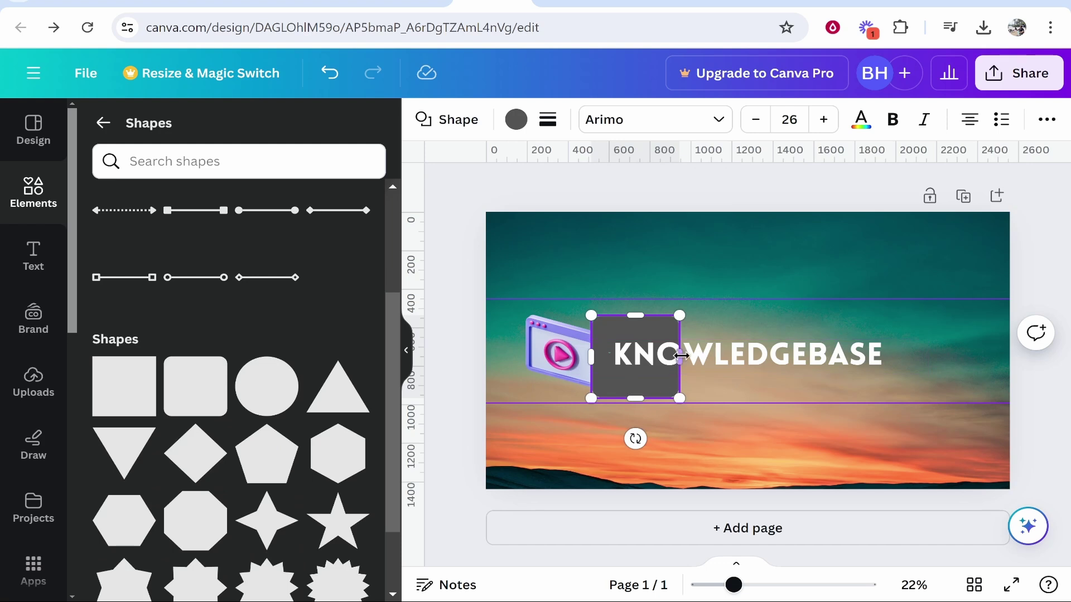
pyautogui.moveTo(679, 357); pyautogui.dragTo(909, 357)
pyautogui.moveTo(737, 398); pyautogui.dragTo(730, 385)
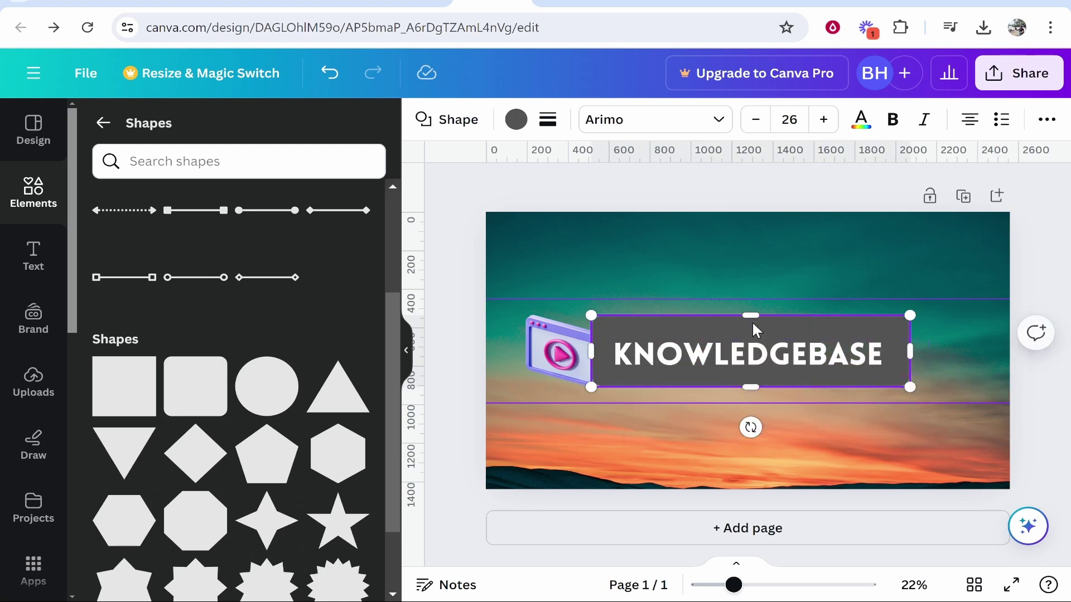
pyautogui.moveTo(753, 319); pyautogui.dragTo(751, 325)
pyautogui.click(874, 280)
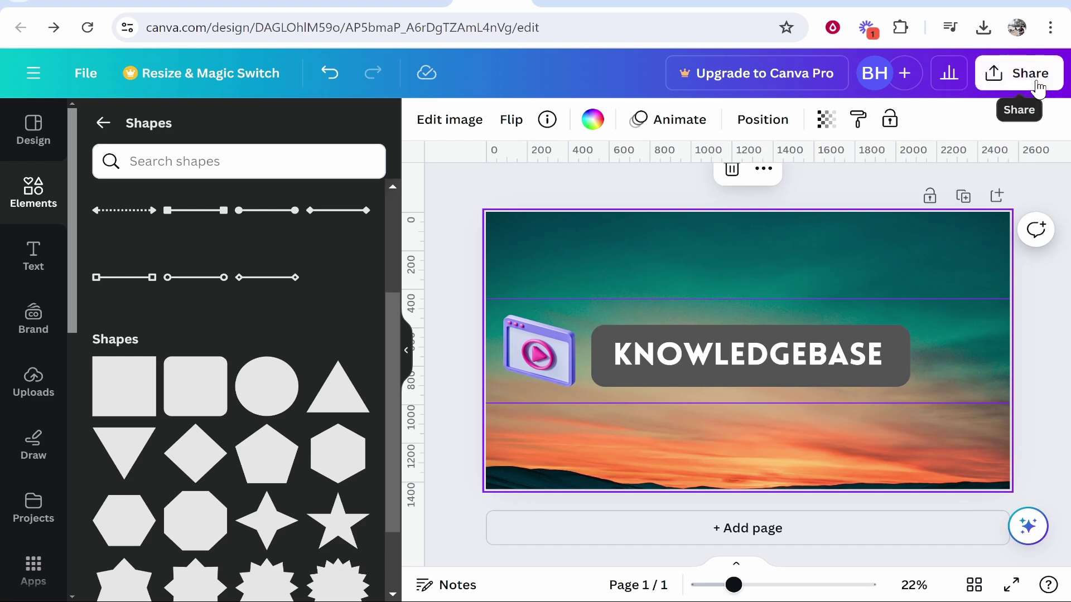
# Download the banner as a PNG and confirm the 3.5 MB file in Chrome's downloads.
pyautogui.click(1019, 73)
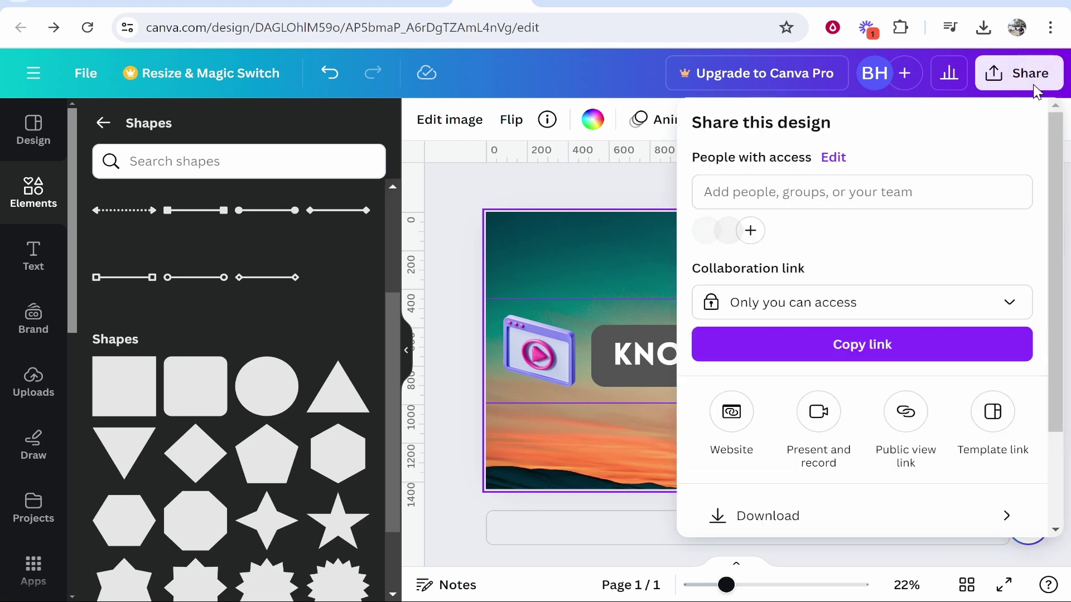
pyautogui.click(841, 522)
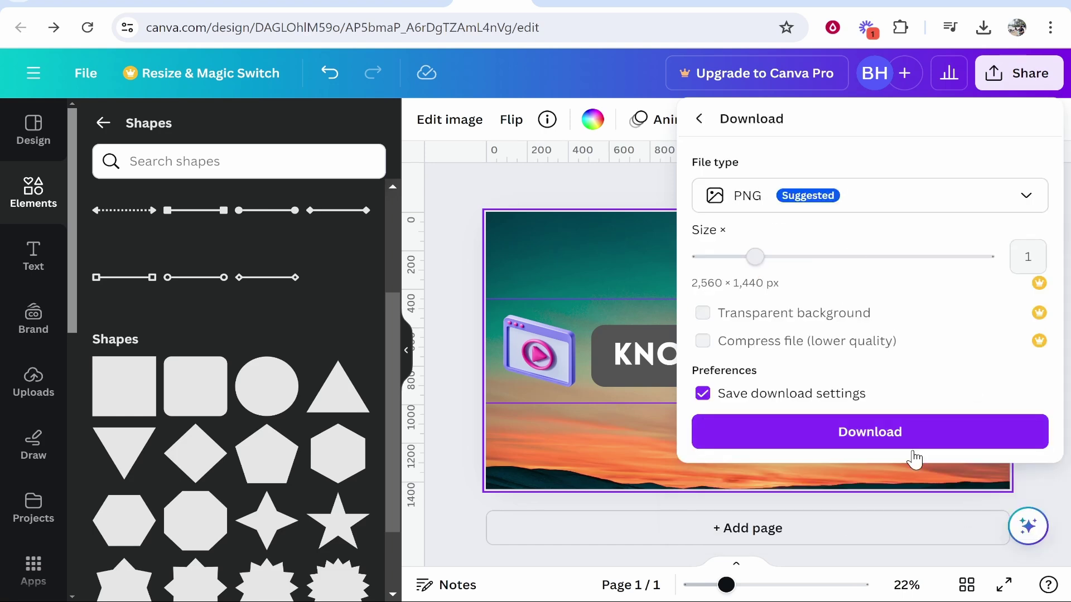
pyautogui.click(857, 440)
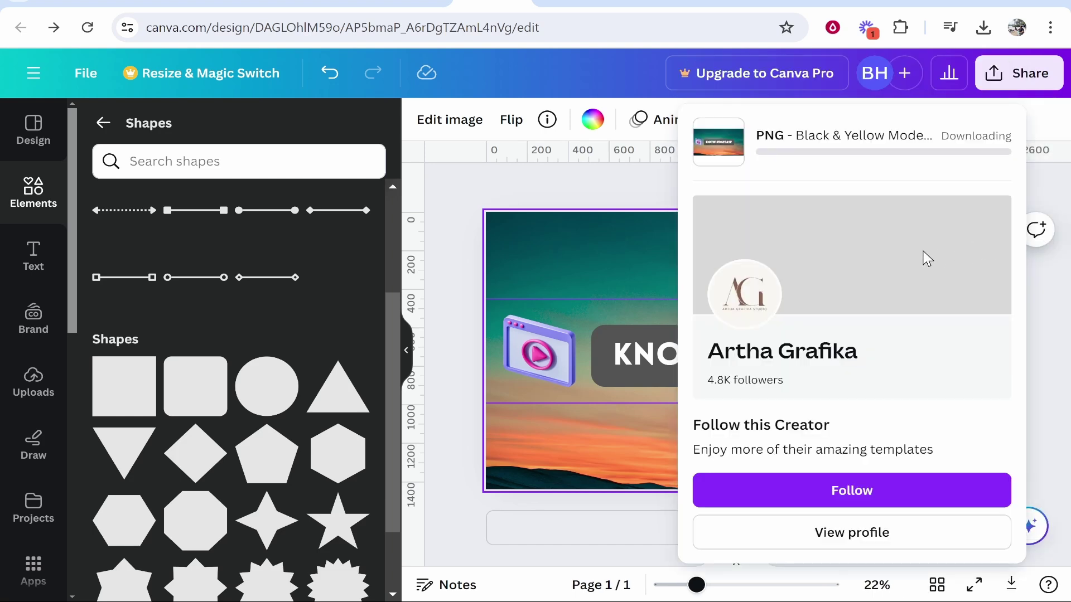
pyautogui.click(983, 27)
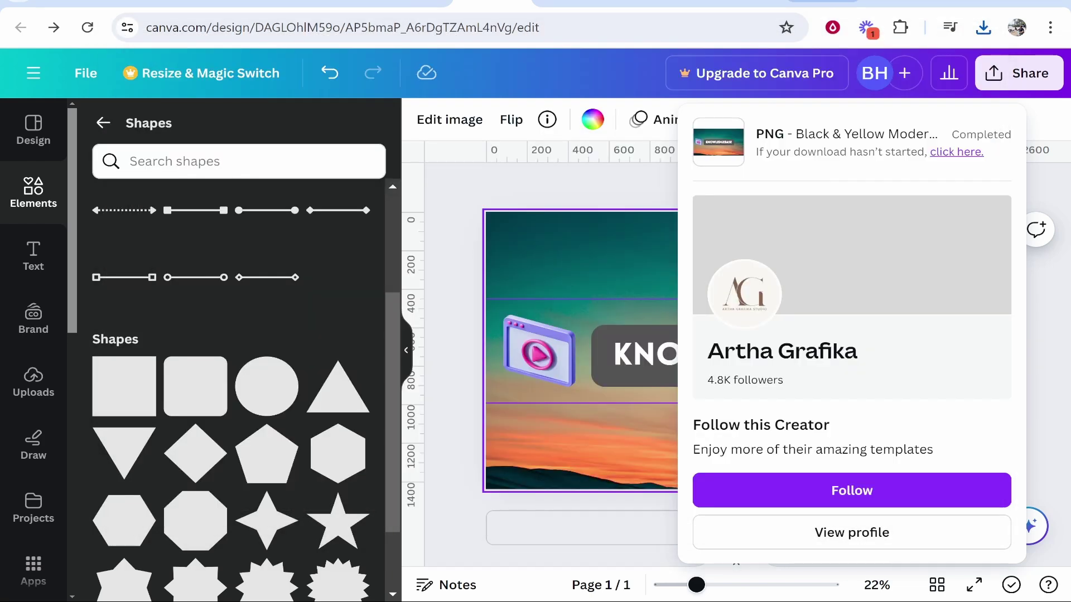
# Check DocHipo's banner safe-area guide, then view a large creator's YouTube channel banner.
pyautogui.click(742, 5)
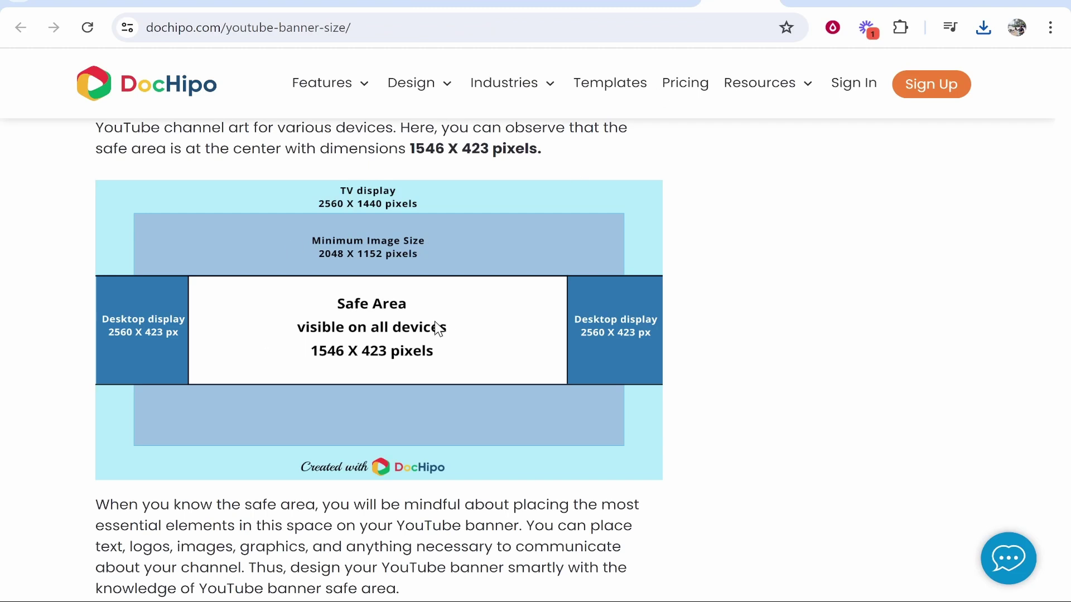
pyautogui.click(335, 5)
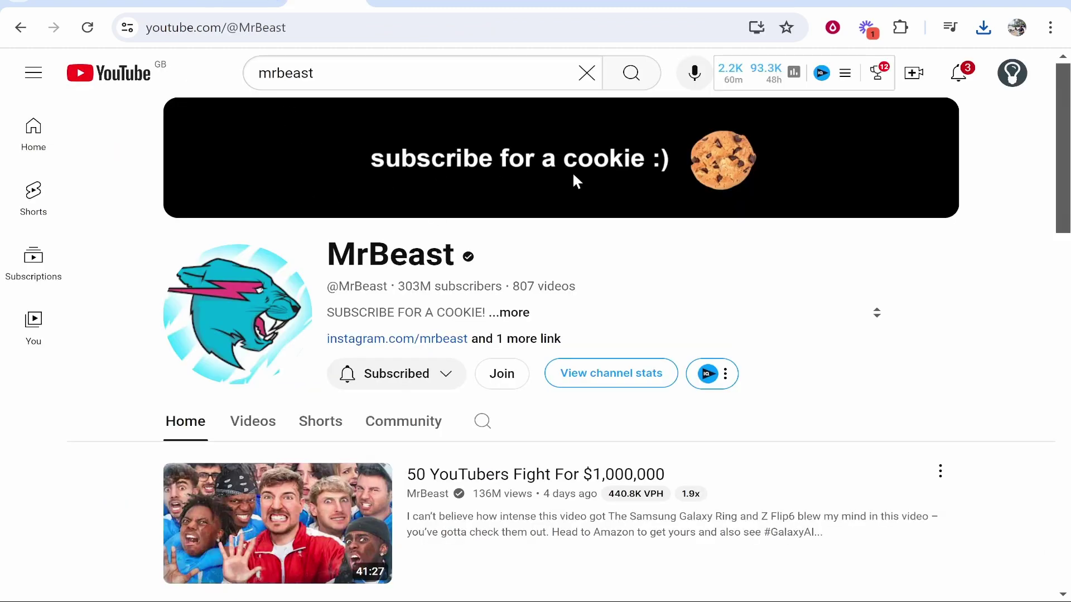